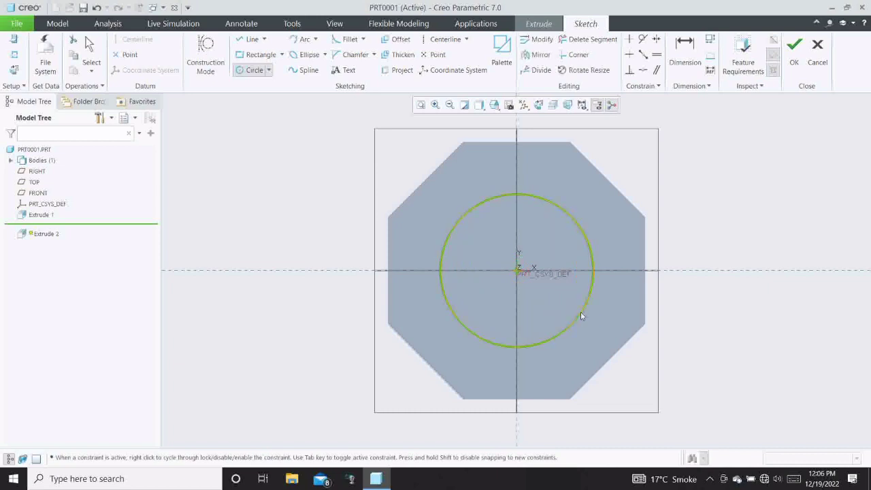
Sketch a circle centred on the octagonal end face, set its diameter to 80, and finish the sketch.
left_click(581, 312)
middle_click(462, 224)
middle_click(419, 198)
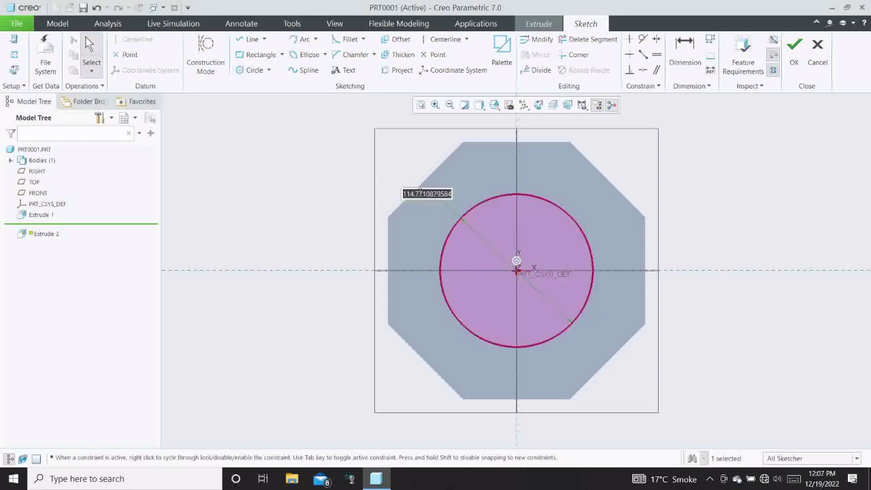
type("80")
key("Return")
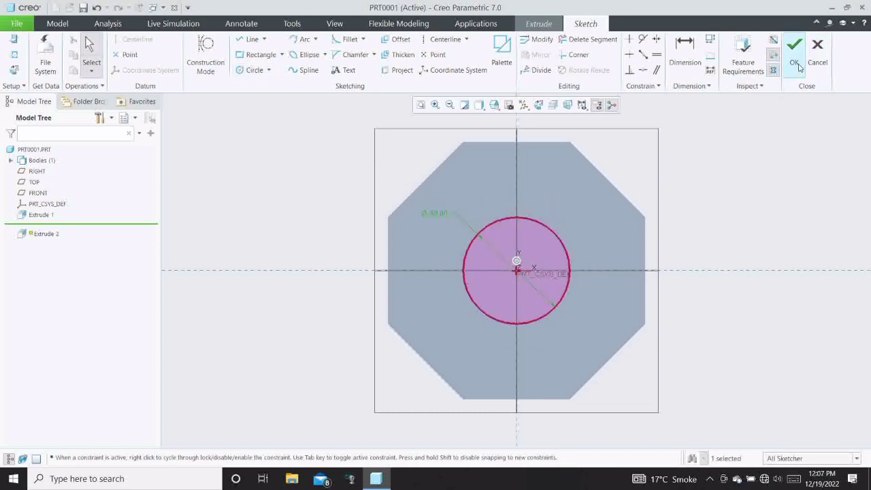
left_click(794, 51)
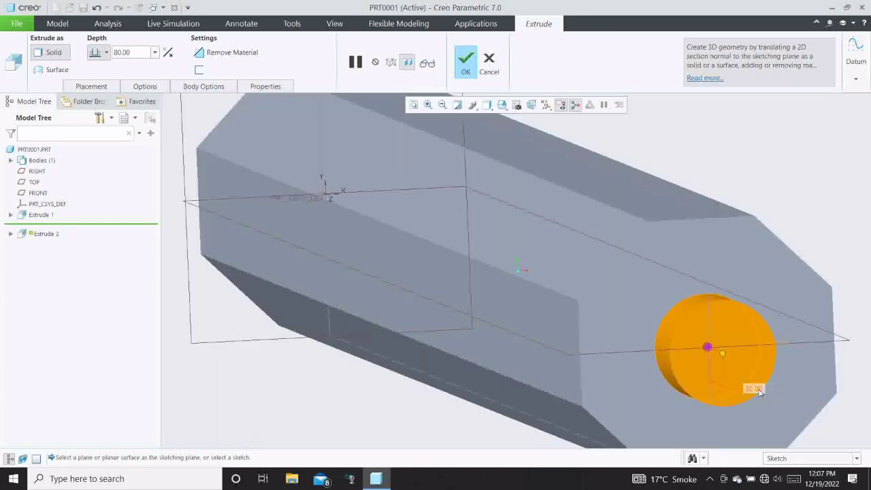
Extrude the circle as a solid to a depth of 250 and accept the feature.
type("250")
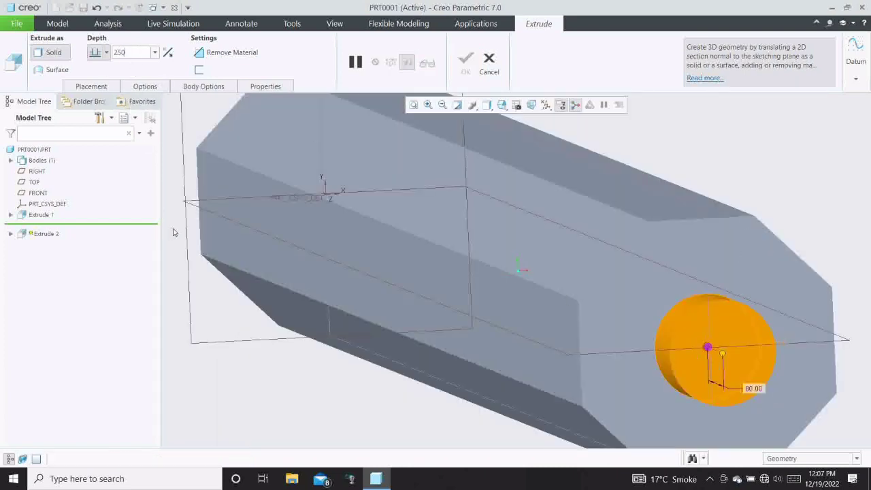
key("Return")
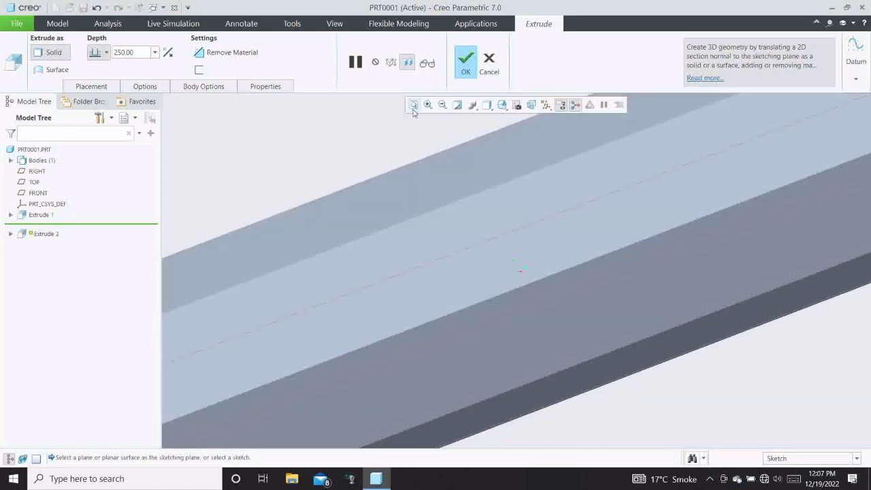
left_click(413, 104)
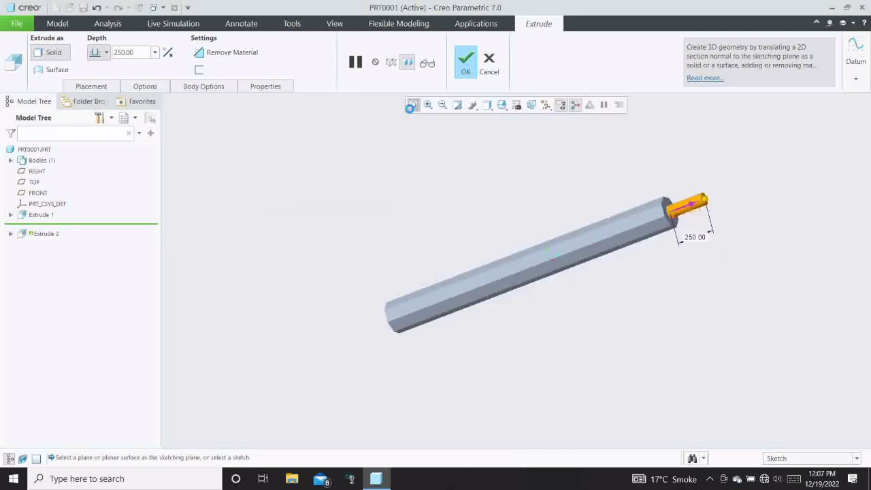
left_click(465, 72)
Start a draft on the small cylinder's side surface, hinged on its free end face, with an angle of 20°.
scroll(676, 220, "up", 5)
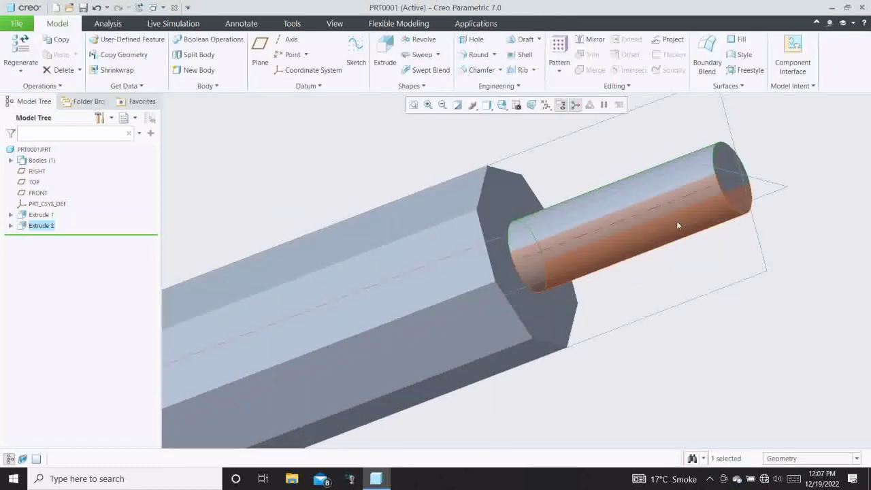
left_click(685, 221)
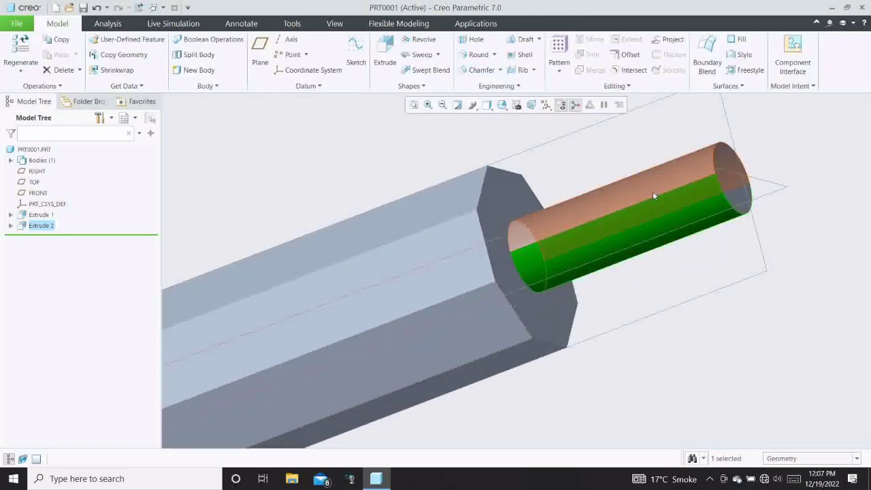
left_click(518, 39)
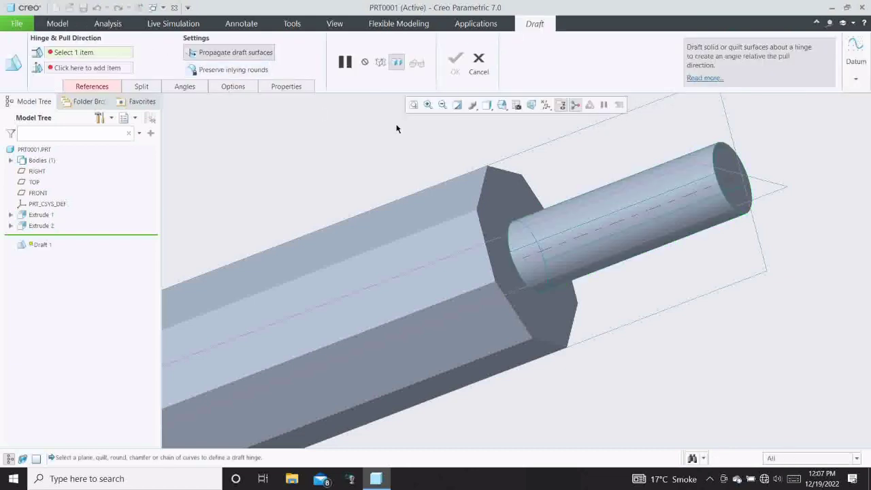
left_click(719, 151)
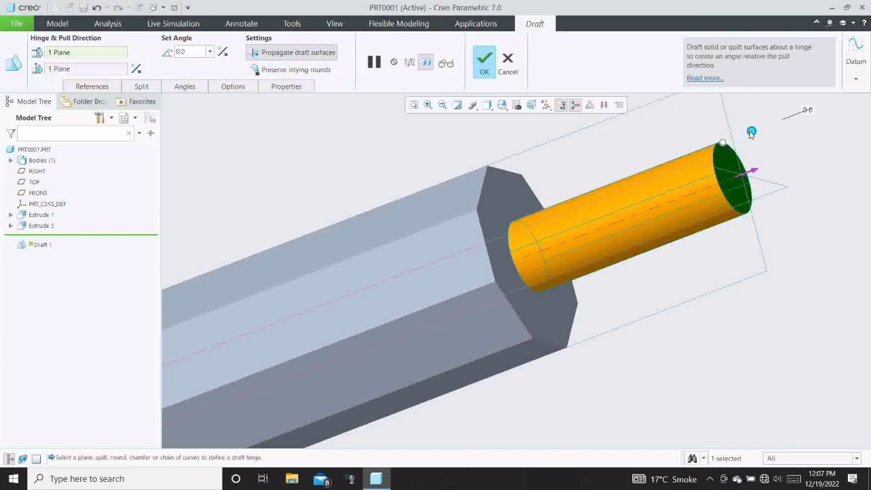
left_click_drag(752, 132, 752, 143)
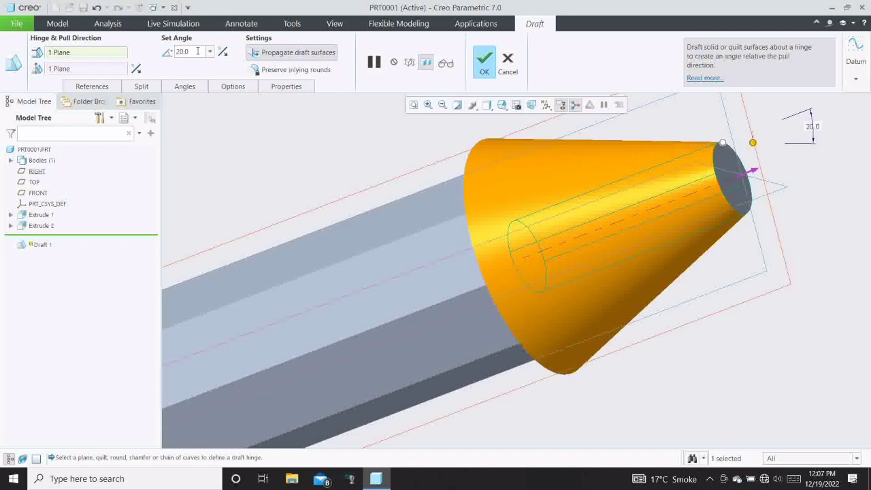
Set the draft angle to 18°, enable Extend intersect surfaces, and accept the draft.
type("18")
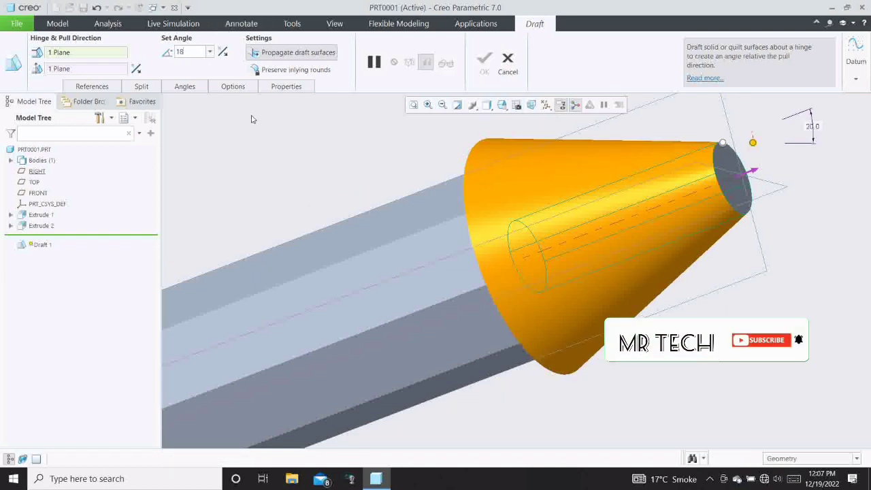
key("Return")
left_click(232, 88)
left_click(242, 177)
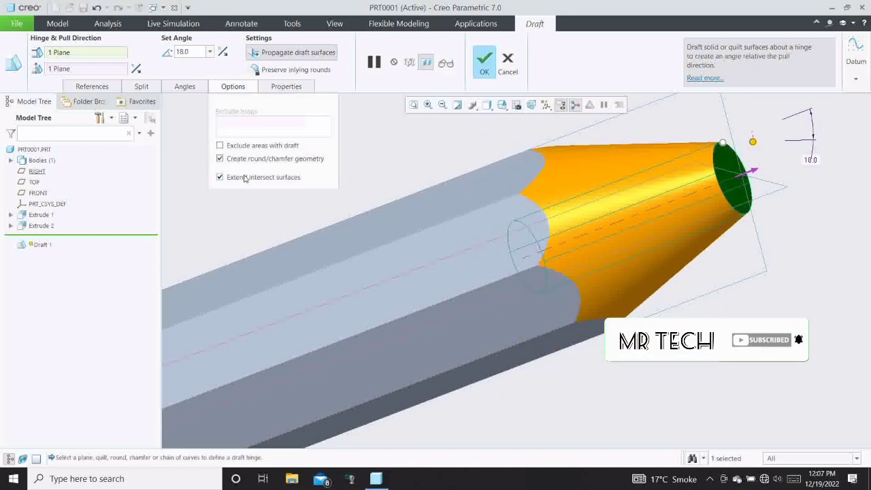
left_click(484, 63)
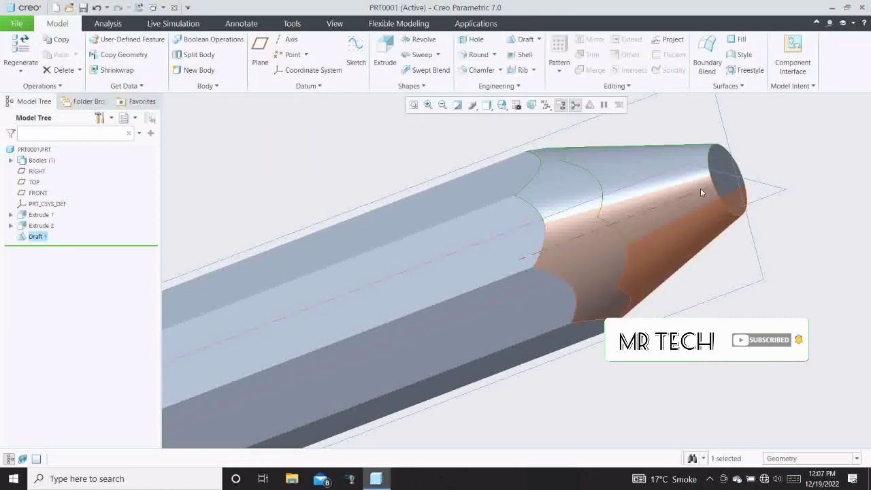
Start a sketch on the RIGHT plane, viewed square to the screen, and add a centerline along the pencil's axis.
scroll(700, 188, "down", 5)
scroll(767, 179, "up", 3)
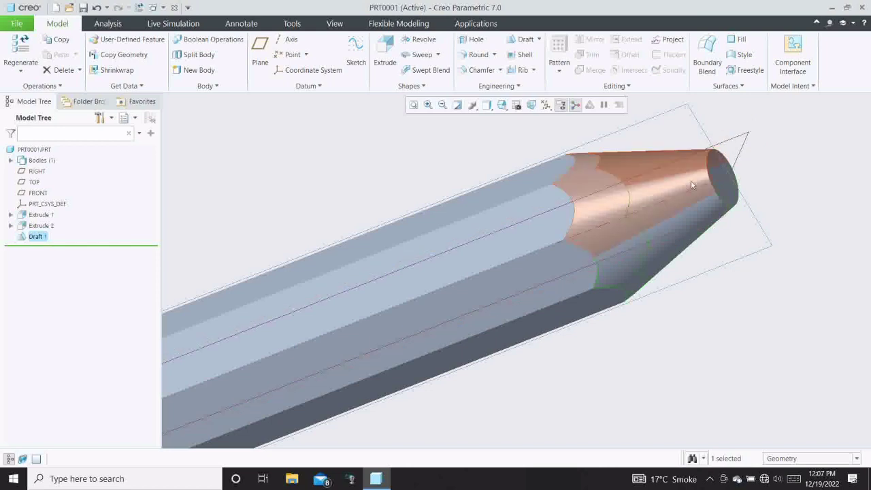
left_click(698, 126)
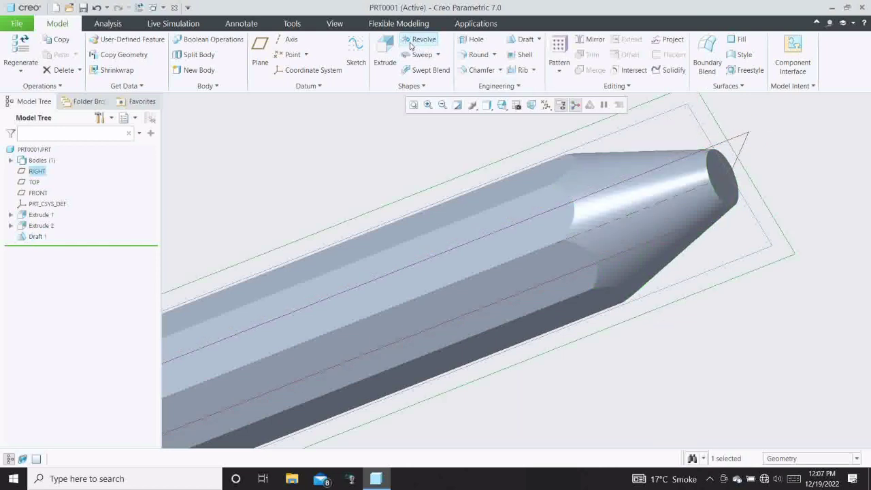
left_click(356, 51)
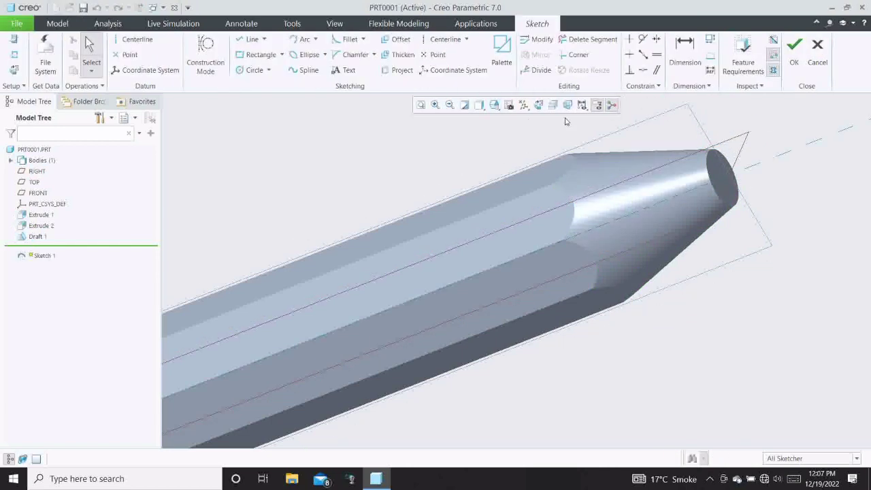
left_click(524, 106)
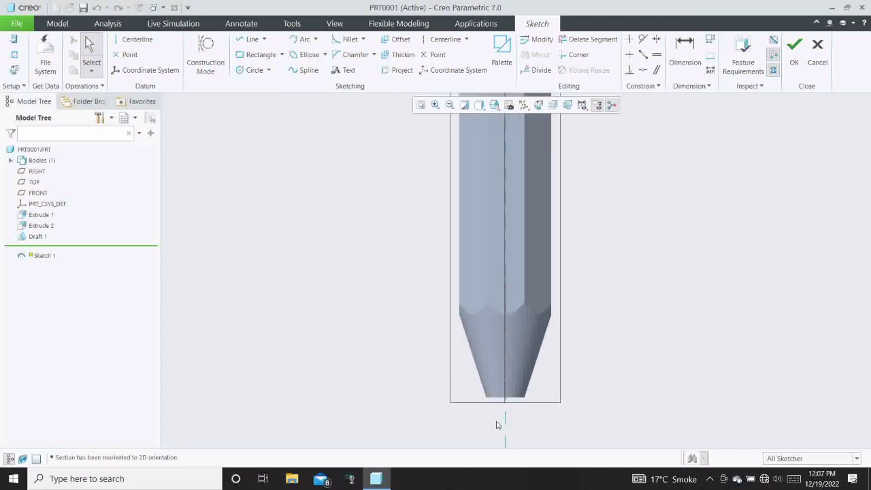
scroll(496, 424, "up", 3)
left_click(132, 39)
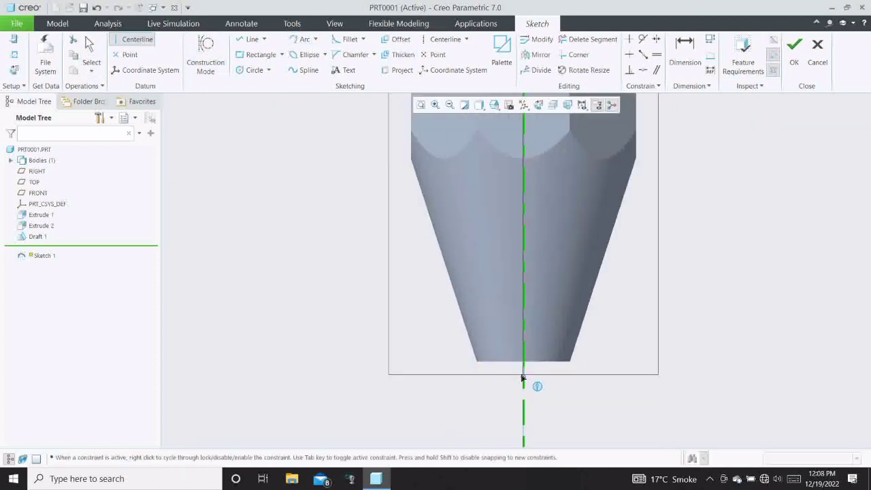
Add the tapered end's flat face and the draft's silhouette edge as sketch references.
left_click(13, 55)
left_click(478, 357)
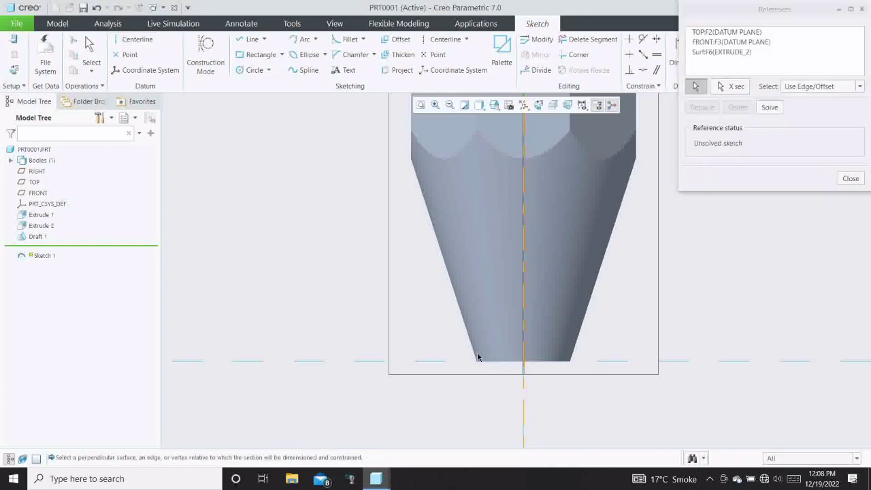
left_click(474, 343)
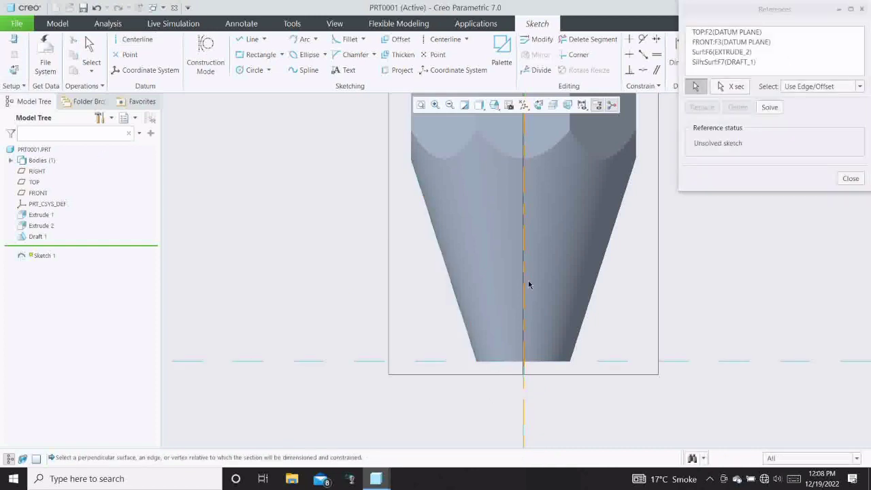
left_click(850, 179)
Draw a closed right triangle with line segments from the flat end's outer corner to a point on the centerline beyond it.
key("l")
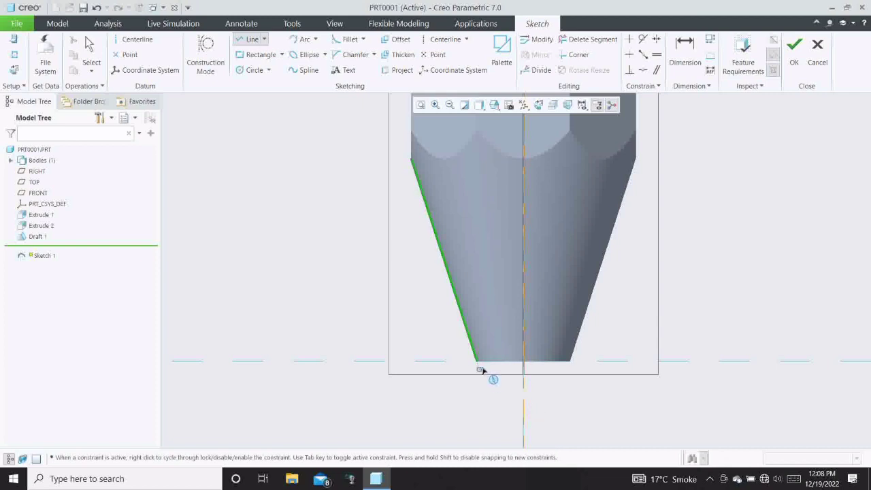
left_click(478, 362)
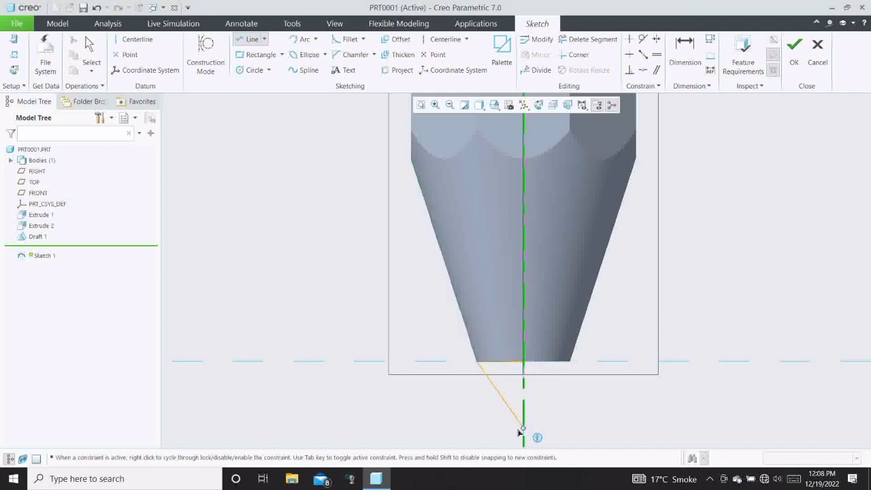
left_click(523, 445)
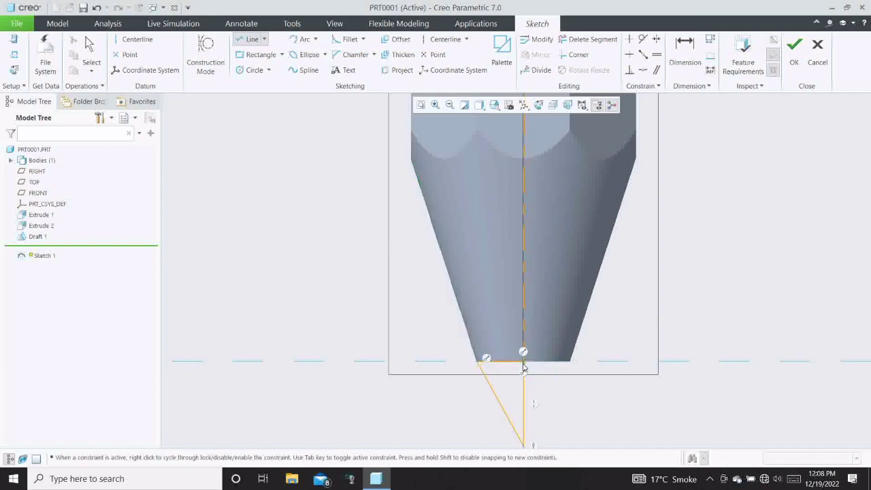
Dimension the triangle's leg on the centerline as 200 and finish the sketch.
left_click(682, 59)
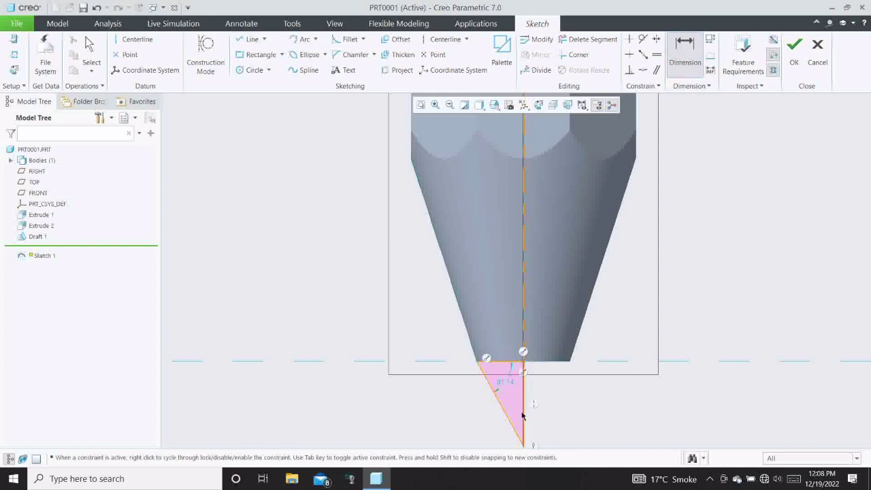
middle_click(562, 410)
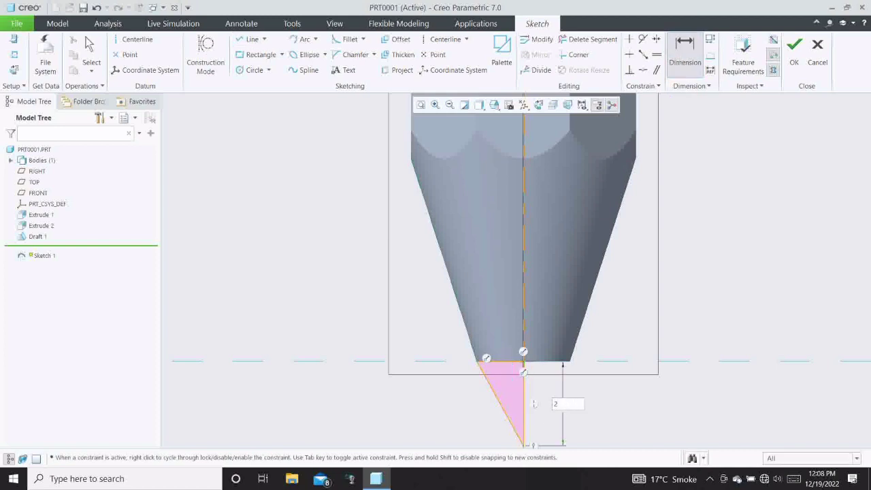
key("Return")
scroll(562, 420, "down", 3)
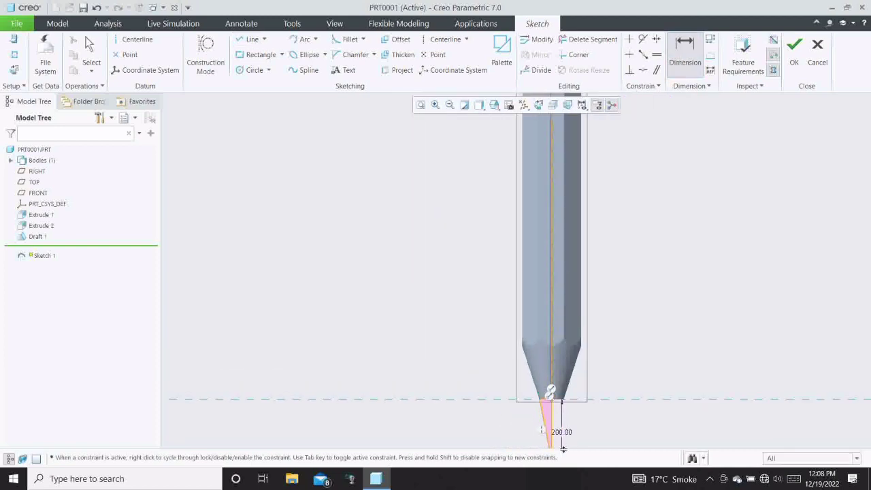
scroll(551, 443, "up", 3)
scroll(551, 443, "up", 3)
left_click(421, 105)
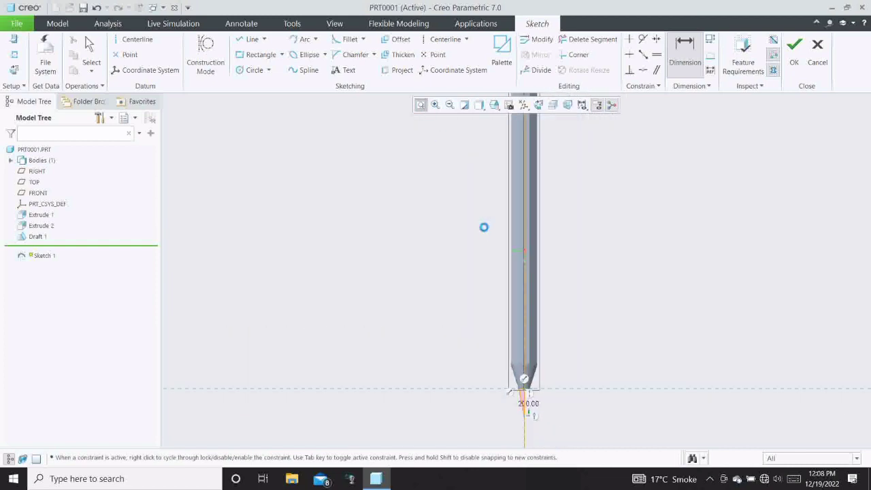
scroll(528, 418, "down", 3)
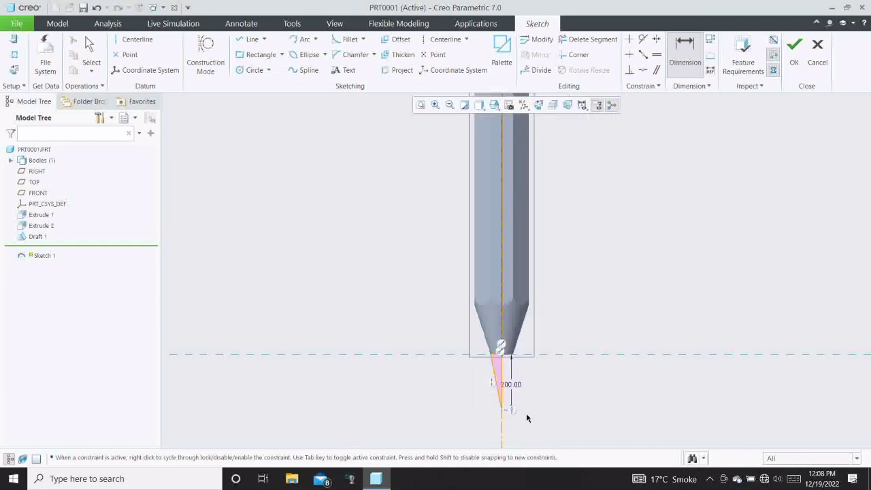
left_click(795, 61)
Revolve the triangle sketch 360° about its centerline as a solid to form the pencil's pointed tip.
left_click(423, 41)
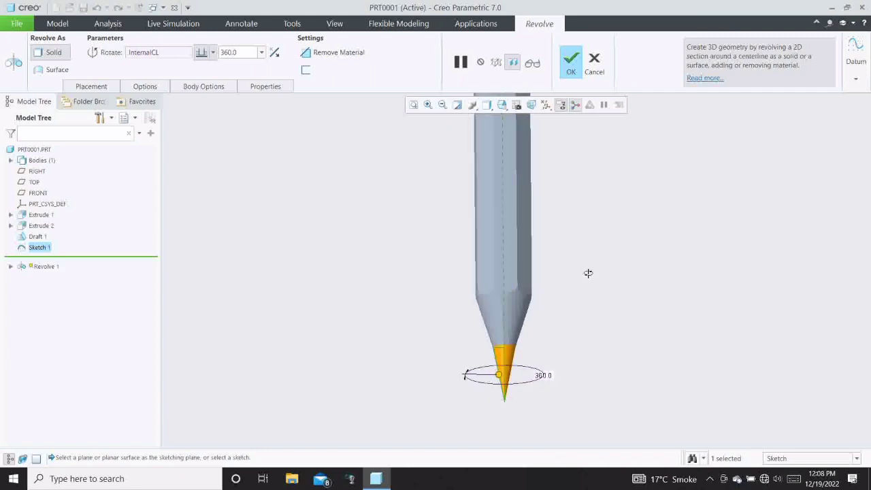
middle_click_drag(588, 272, 633, 177)
left_click(414, 105)
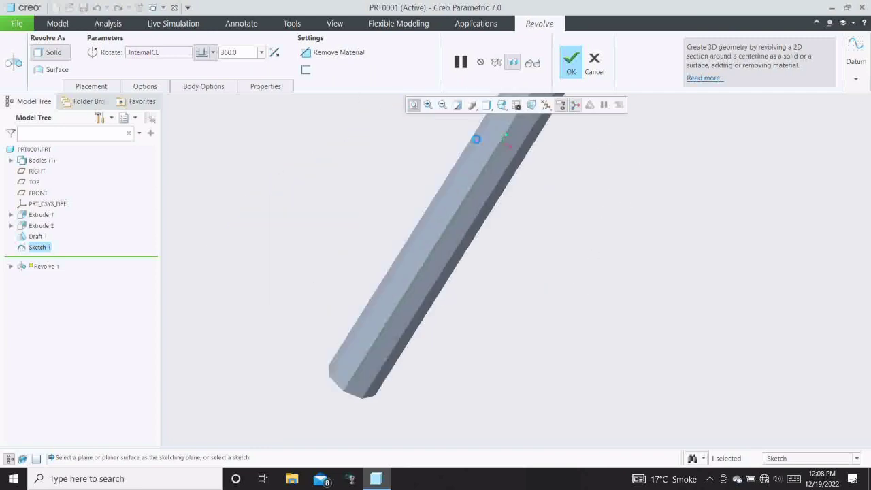
scroll(617, 132, "down", 3)
left_click(570, 62)
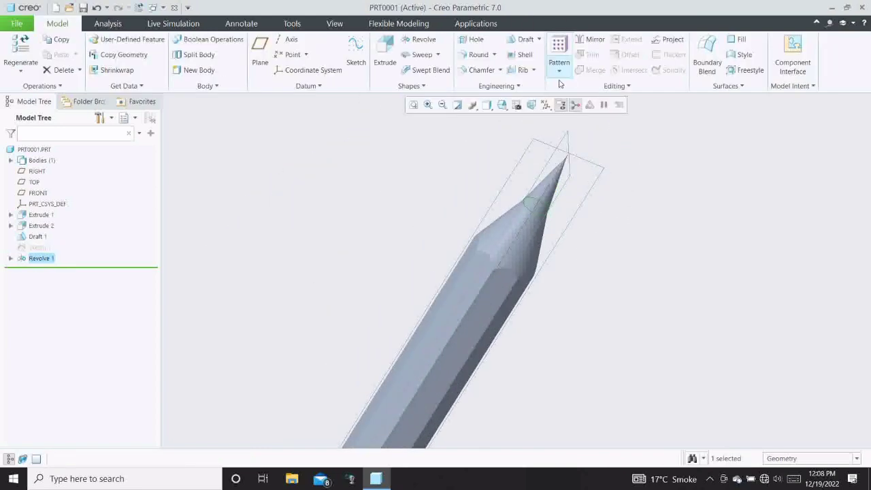
Start an extrusion sketch on the pencil's flat back face and draw a circle of diameter 190 centered on the origin.
scroll(524, 279, "up", 3)
scroll(502, 294, "down", 3)
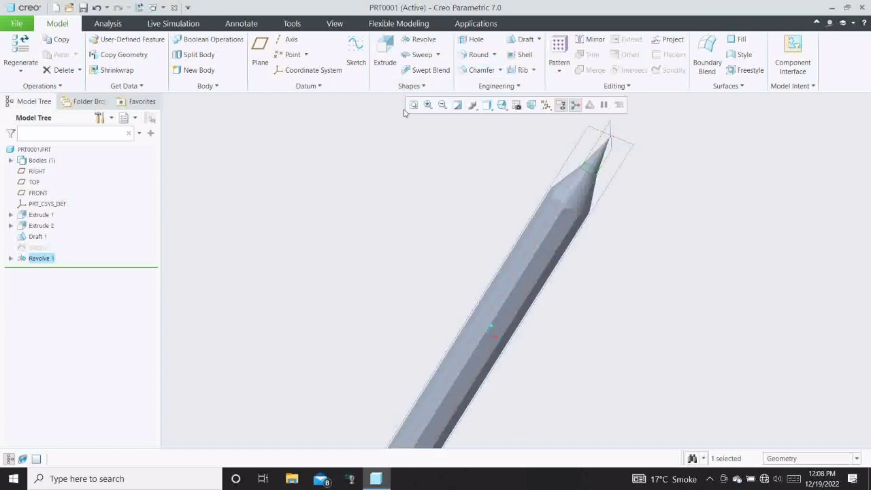
left_click(410, 106)
middle_click_drag(433, 427, 517, 269)
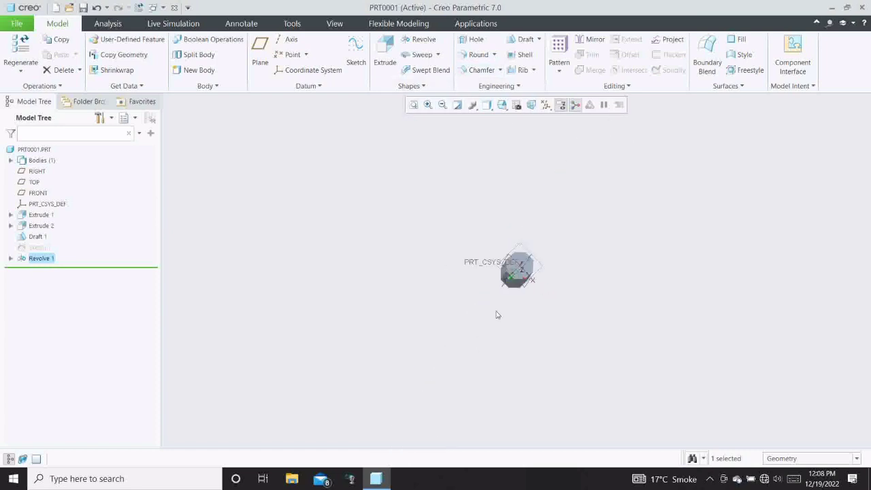
scroll(524, 266, "down", 5)
left_click(531, 238)
left_click(384, 51)
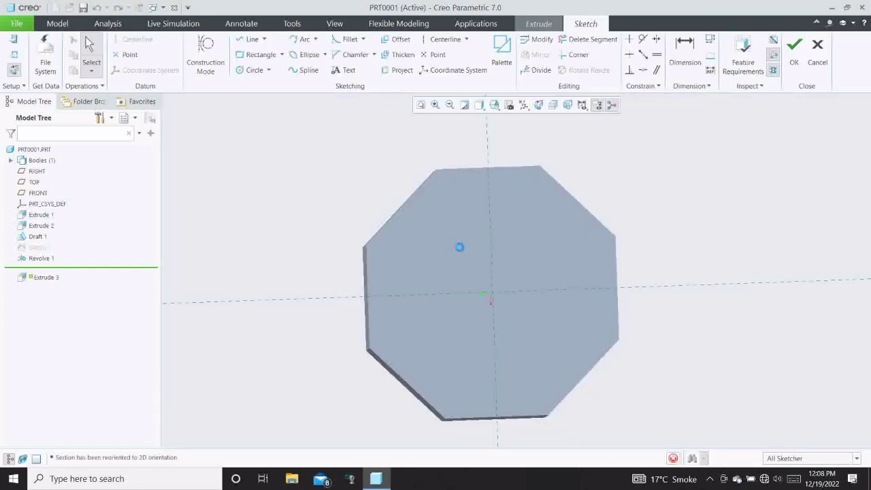
left_click(252, 70)
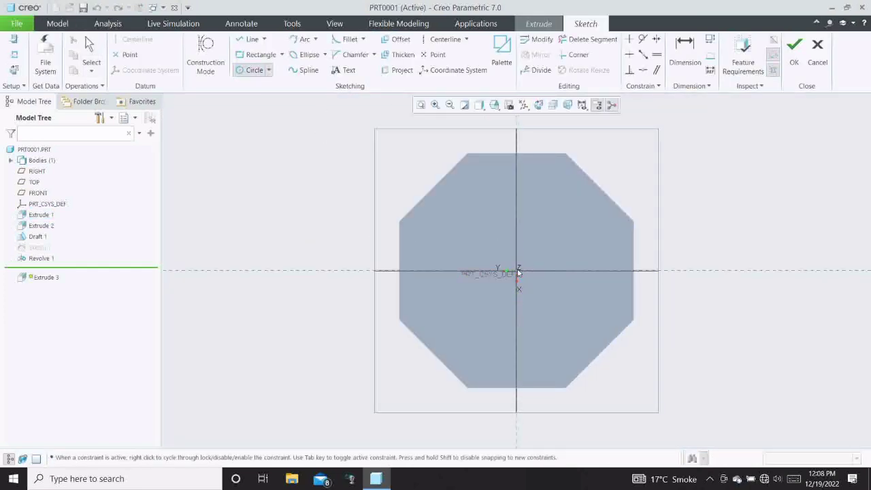
left_click(577, 348)
middle_click(468, 268)
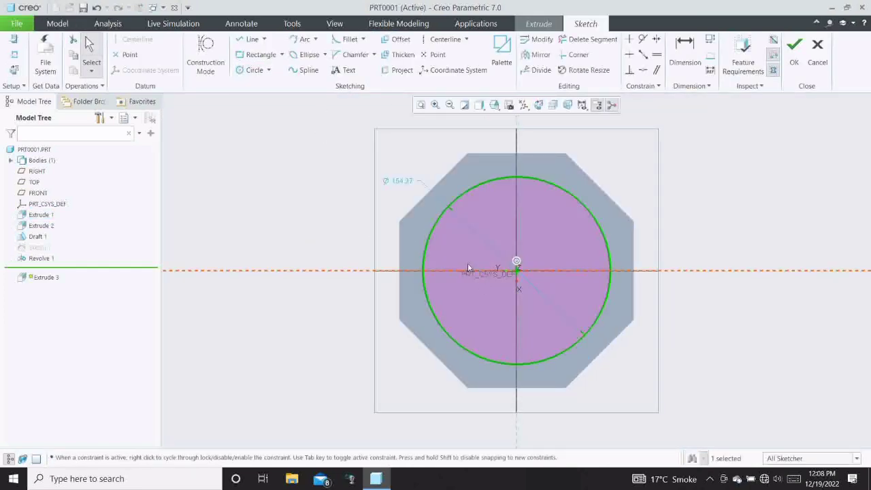
double_click(384, 180)
type("190")
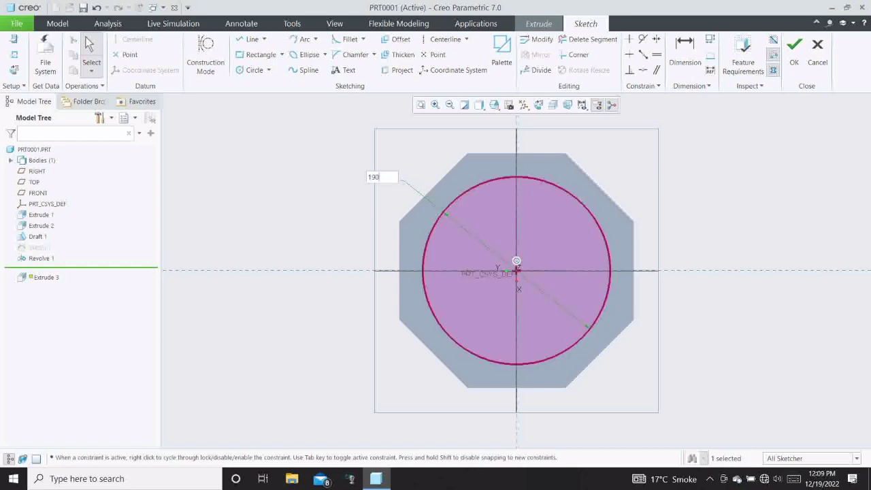
key("Return")
Insert an 8-sided octagon from the sketcher palette with a size of 82, center it on the circle and finish the sketch.
left_click(501, 51)
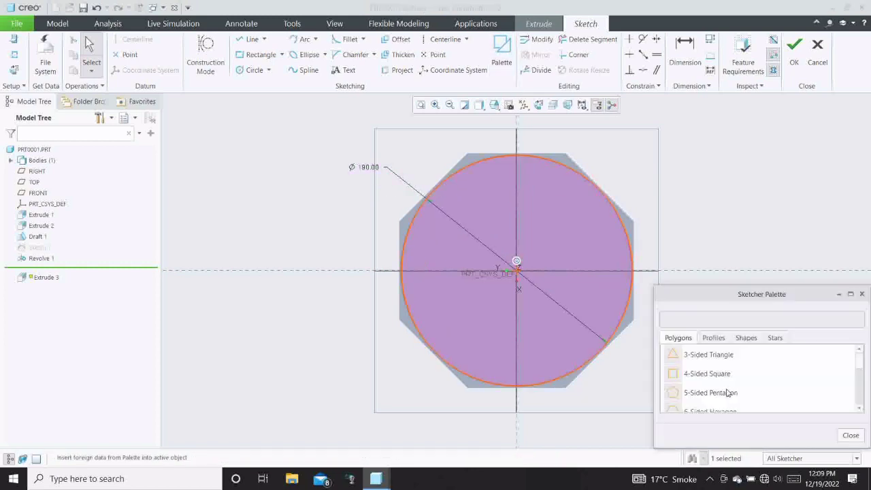
scroll(723, 393, "down", 1)
left_click_drag(715, 393, 727, 239)
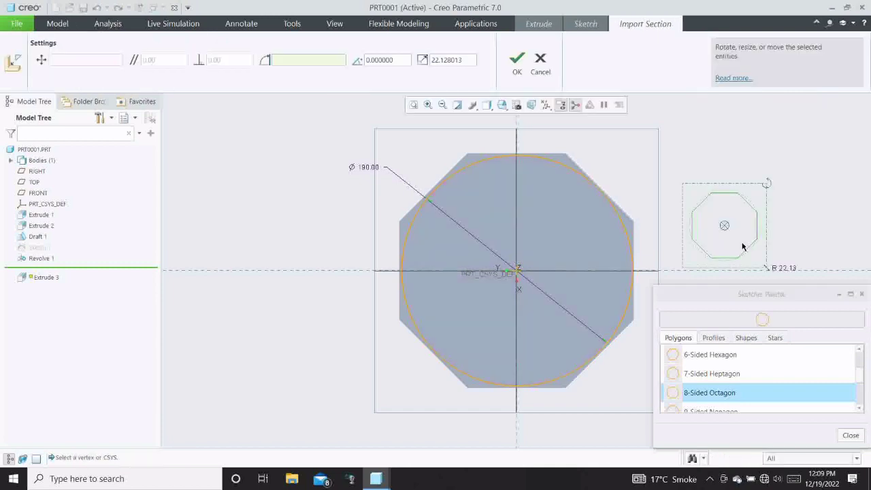
left_click(849, 294)
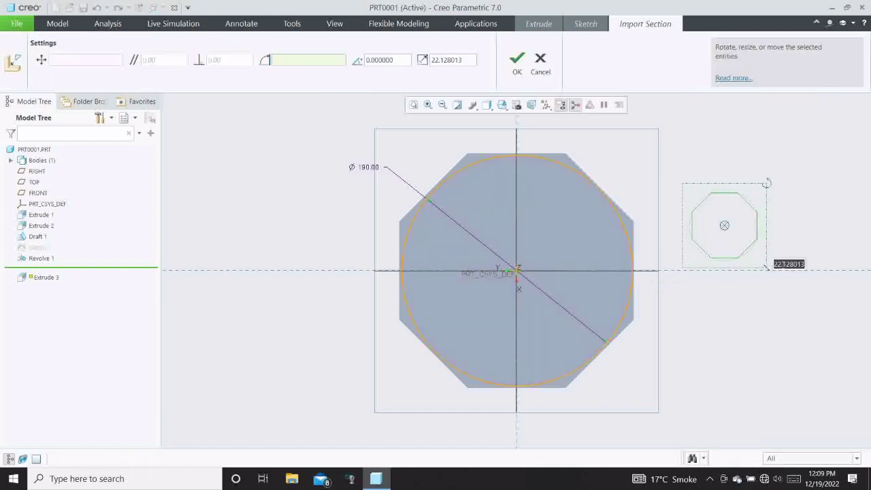
key("Return")
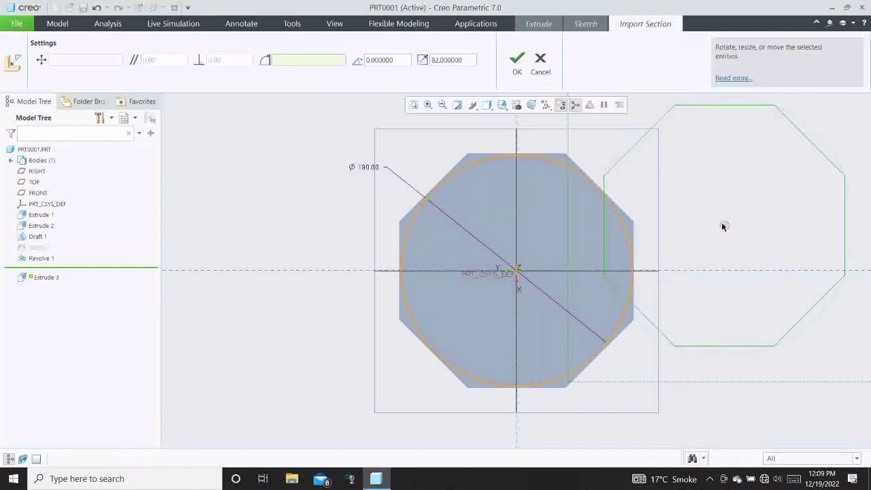
left_click_drag(724, 227, 518, 272)
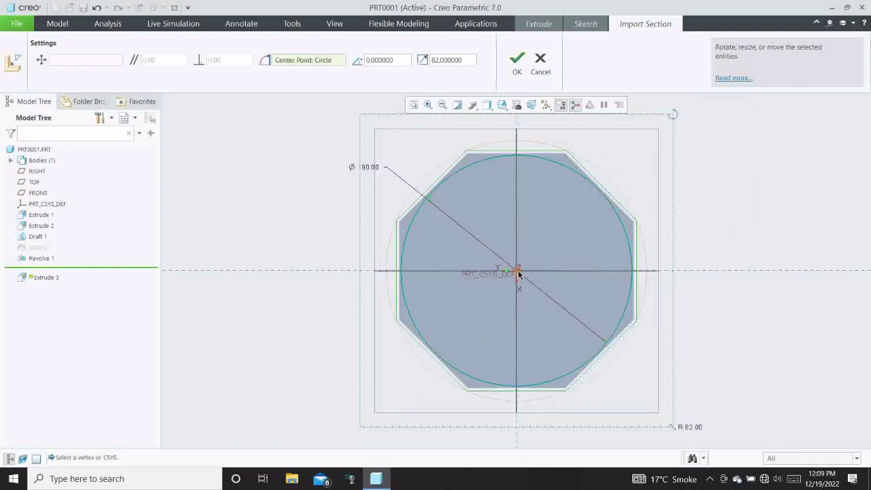
left_click(518, 61)
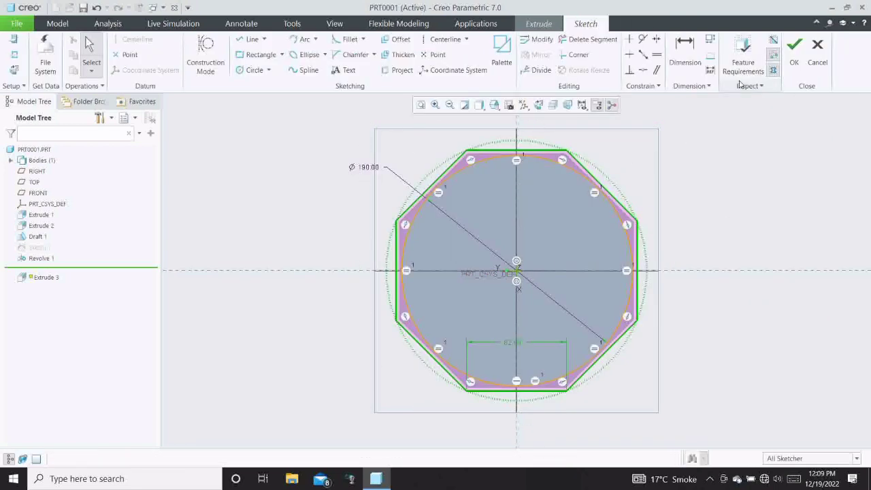
left_click(794, 53)
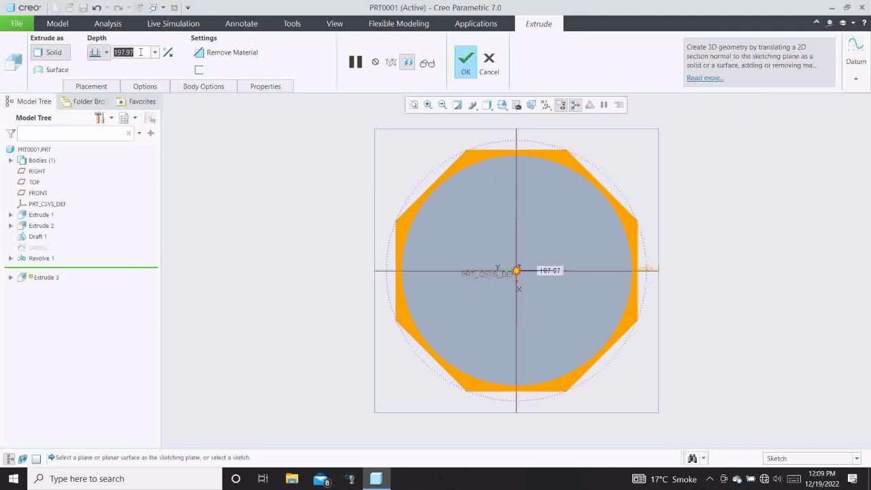
Extrude the octagonal ring profile 160 outward from the pencil's back face as a solid.
type("160")
key("Return")
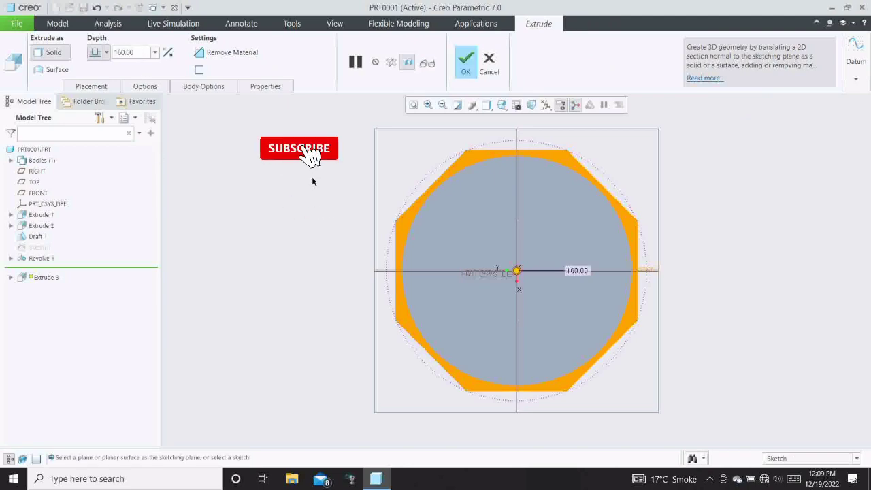
left_click(413, 104)
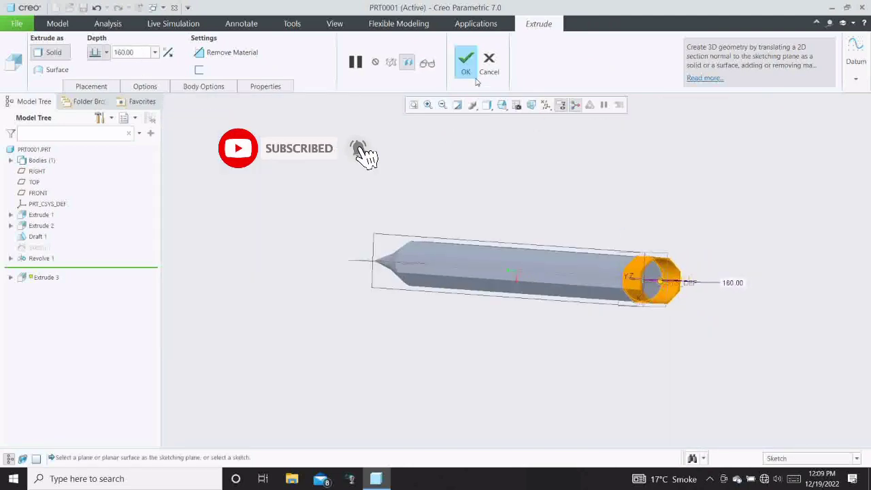
left_click(465, 61)
Sketch a centered circle matching the ring's inner edge on the pencil's end face inside the ring.
middle_click_drag(667, 206, 674, 208)
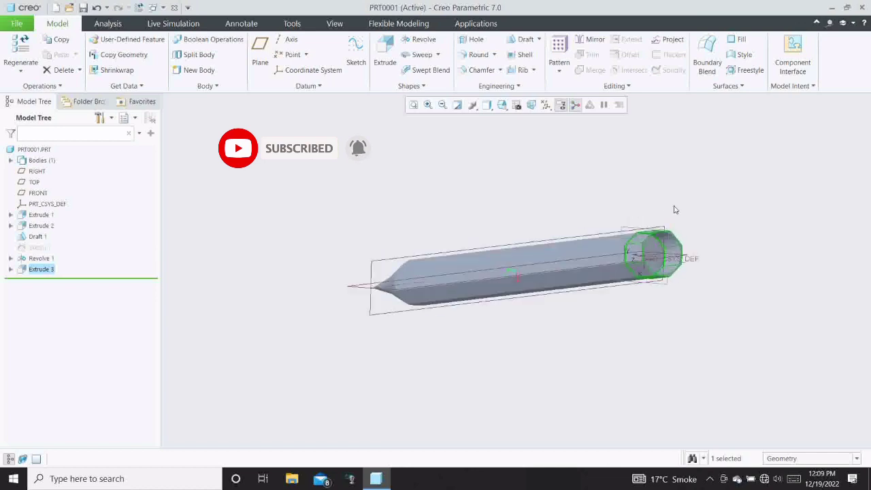
left_click(653, 255)
left_click(381, 57)
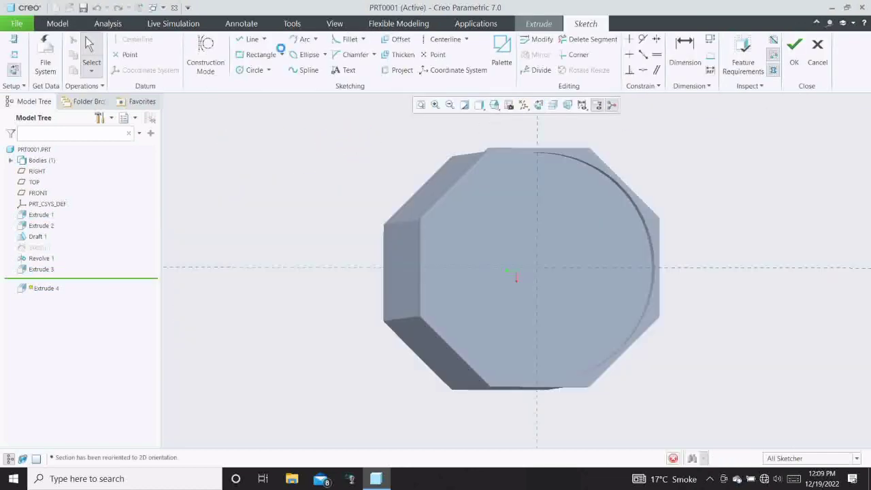
left_click(255, 70)
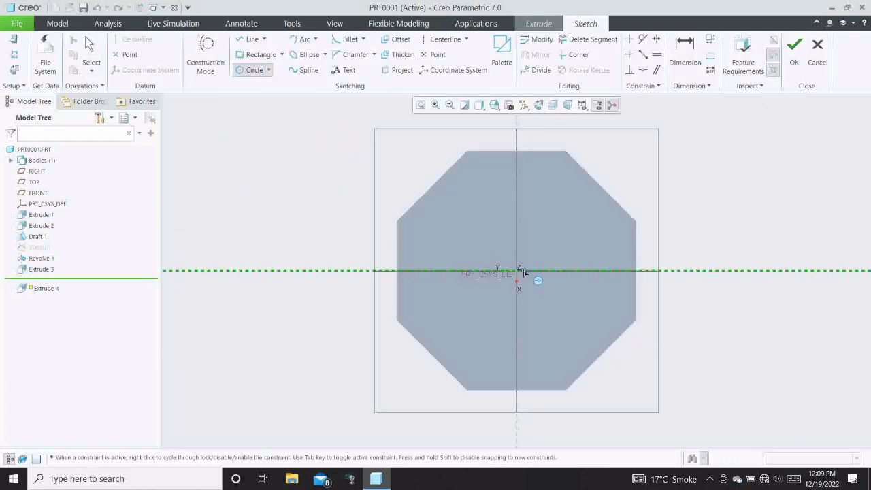
left_click(620, 320)
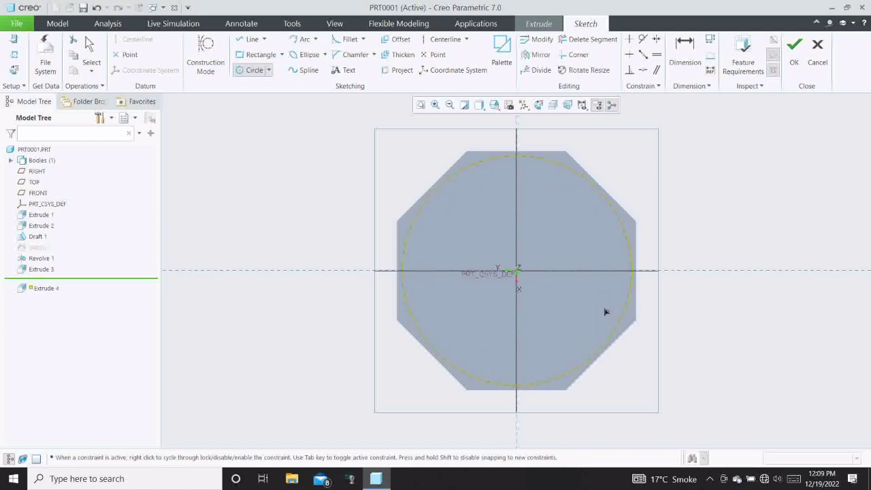
left_click(795, 51)
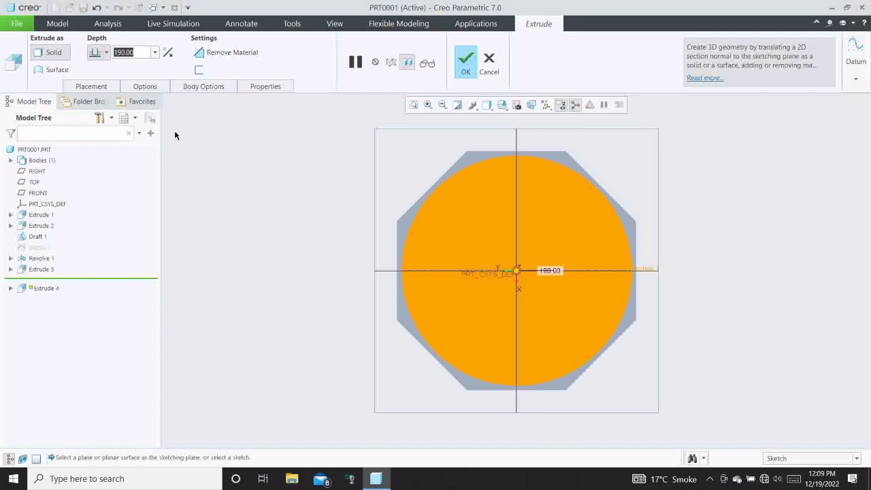
Extrude the circle 230 as a solid to form the eraser protruding from the ring.
type("230")
key("Return")
middle_click_drag(301, 180, 321, 175)
scroll(484, 204, "up", 3)
scroll(741, 176, "down", 2)
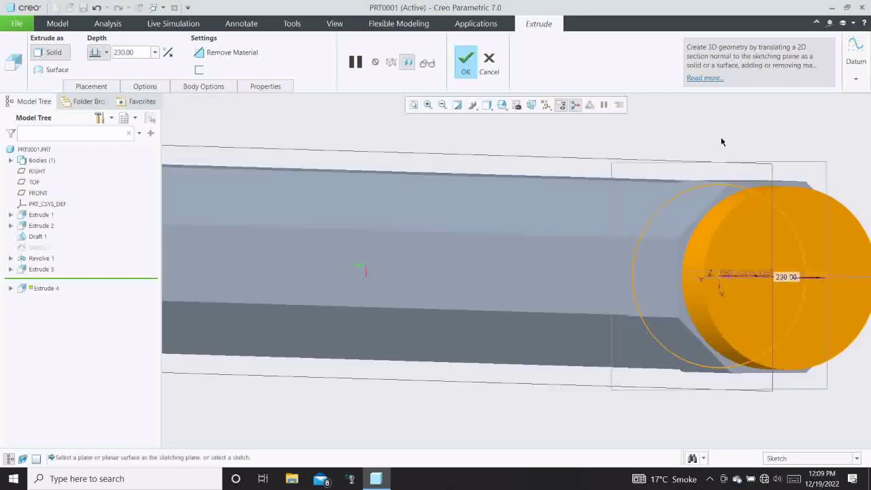
key("ctrl+d")
left_click(459, 74)
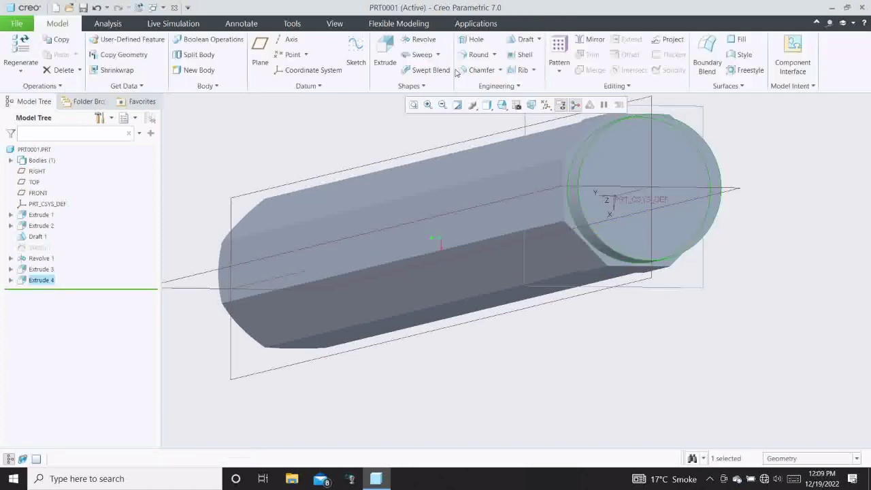
Round the outer circular edge of the eraser's end face with a smaller radius.
left_click(475, 54)
scroll(582, 170, "up", 4)
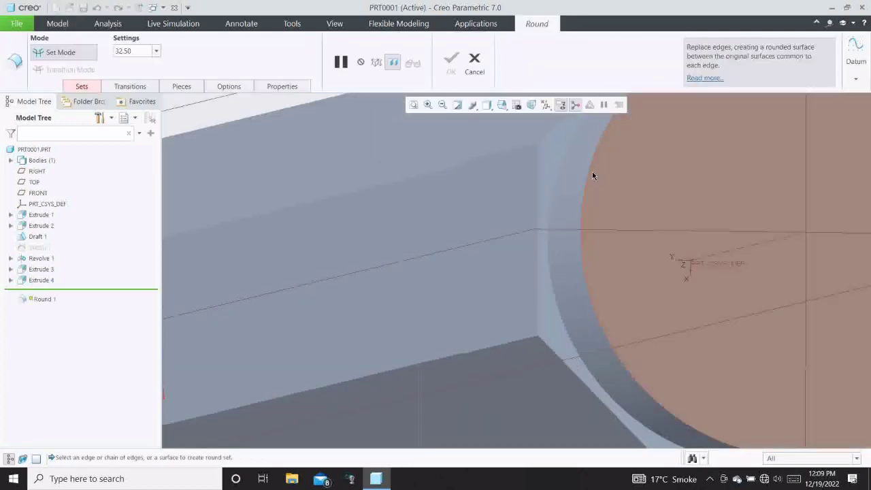
left_click(589, 171)
type("1")
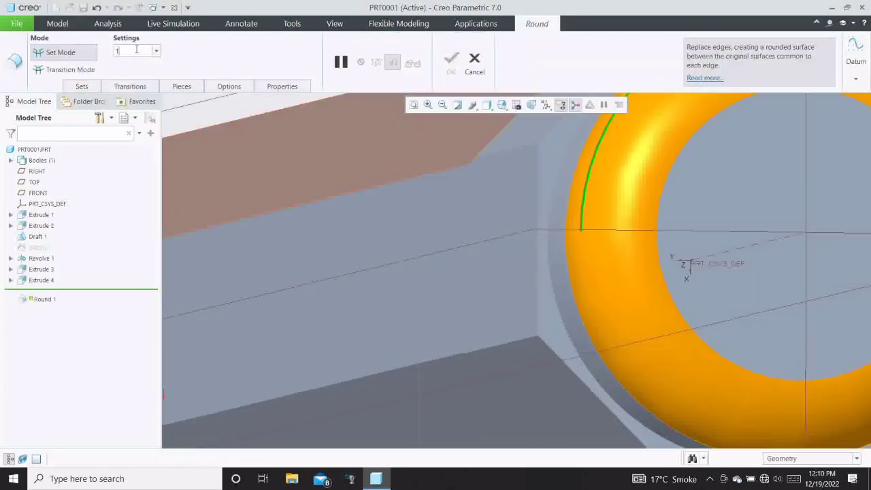
key("Return")
scroll(375, 203, "down", 3)
left_click(451, 73)
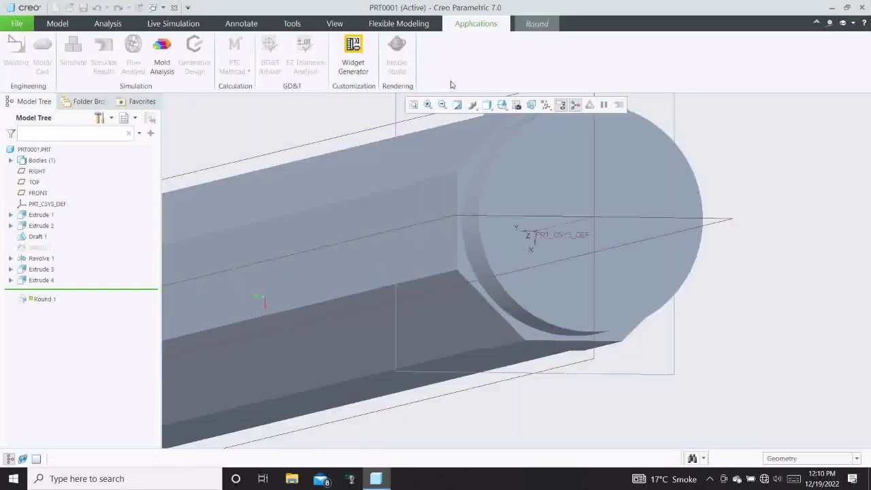
left_click(537, 24)
left_click(459, 68)
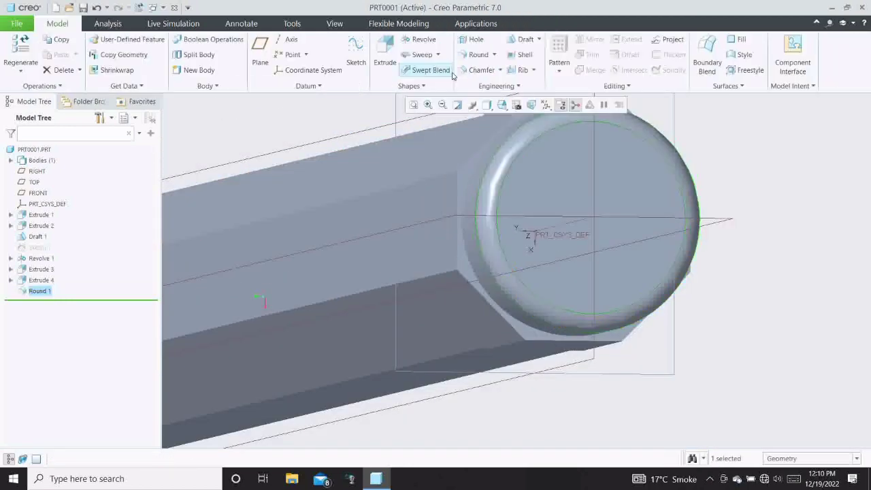
Edit the model appearance and change its color to black by lowering the red, green and blue values.
scroll(471, 147, "down", 2)
scroll(471, 146, "up", 3)
scroll(412, 141, "down", 2)
middle_click_drag(393, 125, 559, 198)
left_click(414, 107)
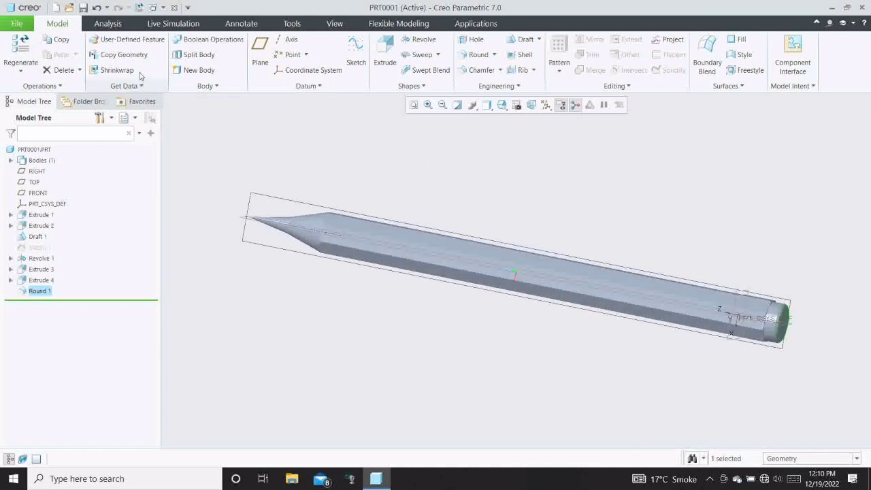
left_click(334, 23)
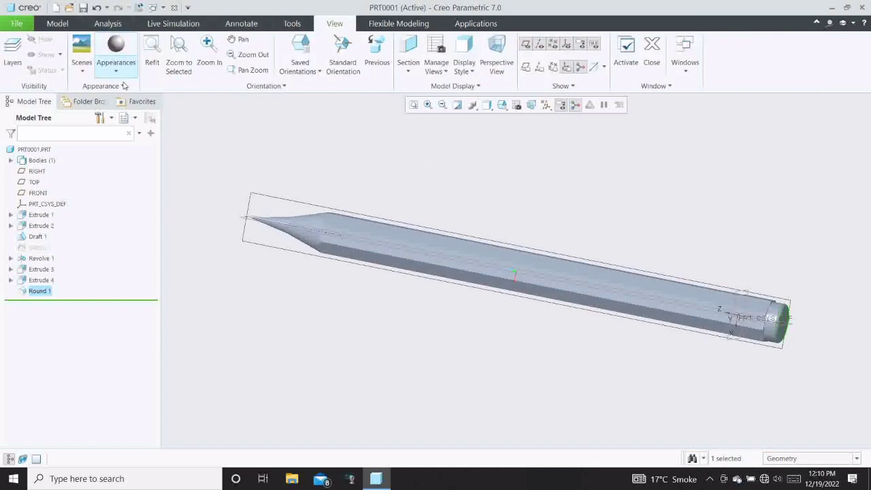
left_click(116, 65)
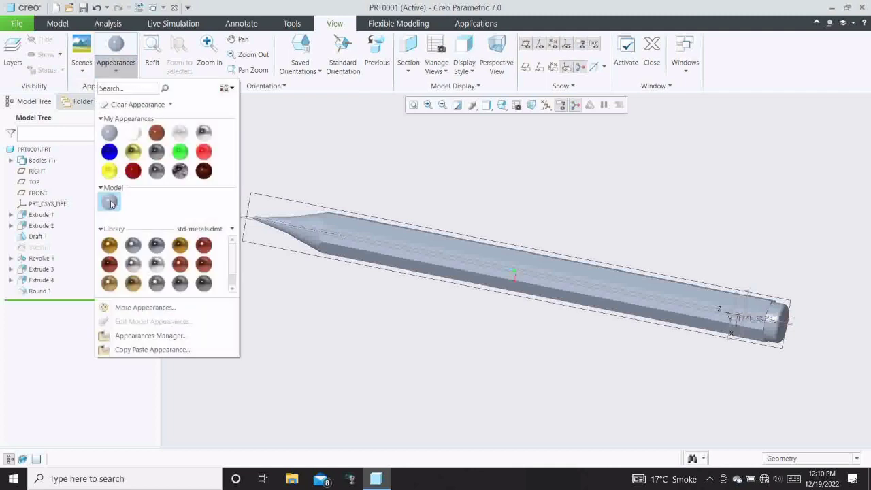
right_click(111, 203)
left_click(92, 205)
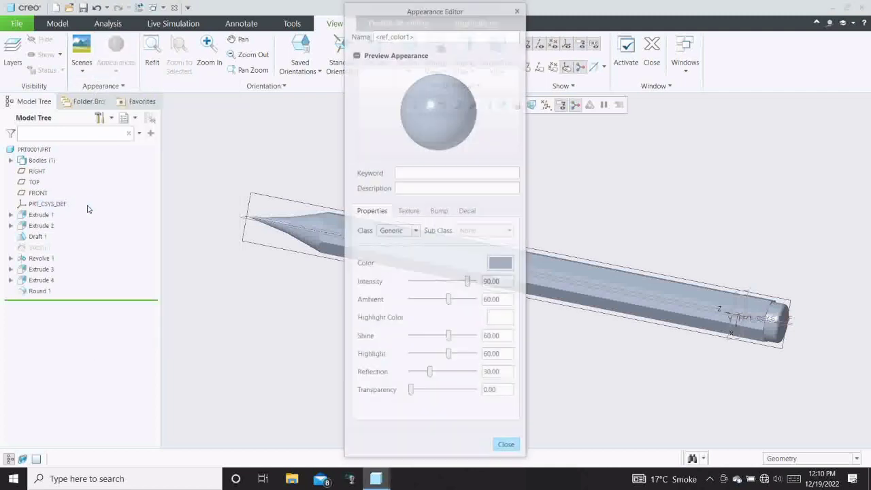
left_click(501, 264)
left_click_drag(800, 202, 745, 209)
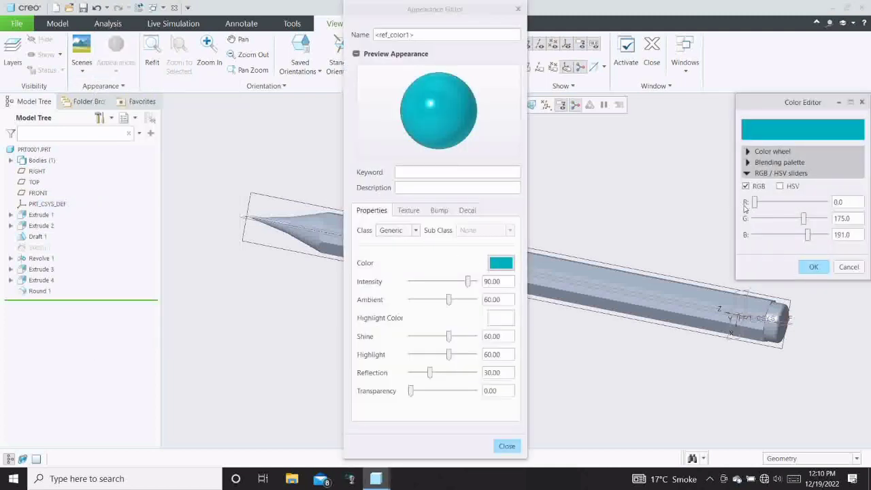
left_click_drag(803, 218, 745, 225)
left_click_drag(808, 234, 759, 238)
left_click(812, 268)
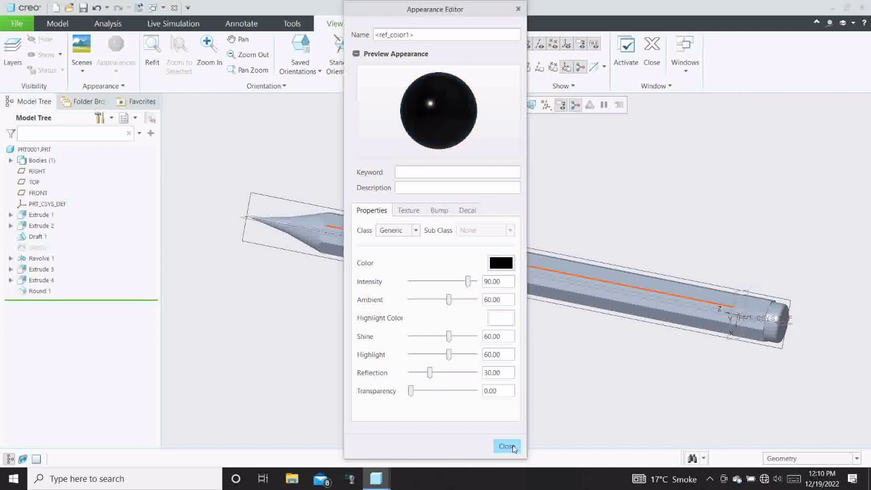
Apply the black appearance to the surfaces of the pencil's conical tip.
left_click(507, 446)
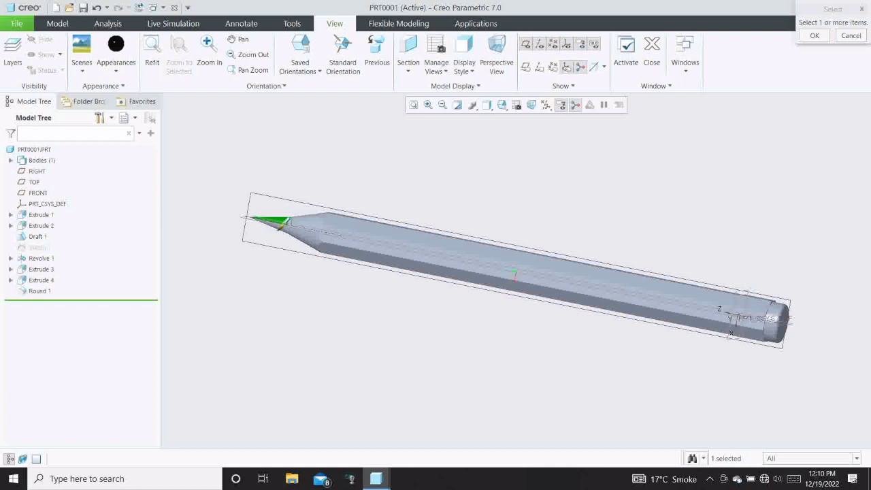
left_click(816, 37)
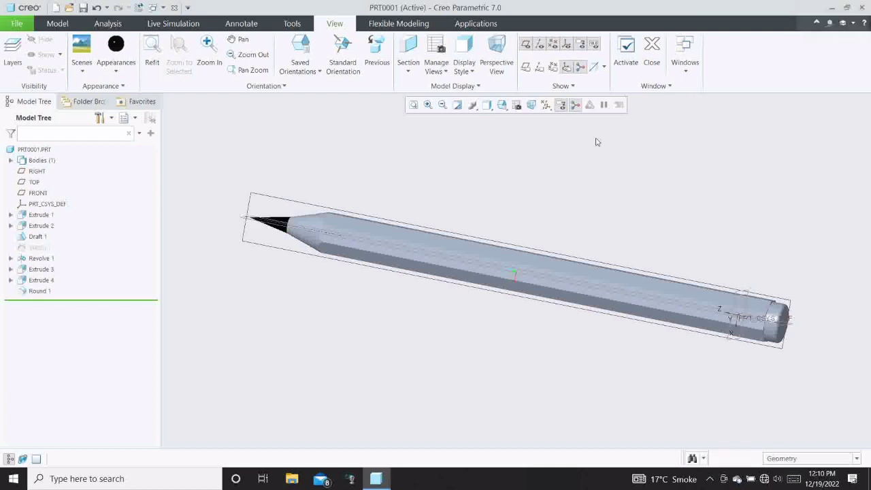
Apply the black appearance to four alternating side faces of the pencil body.
middle_click_drag(369, 200, 385, 194)
left_click(116, 51)
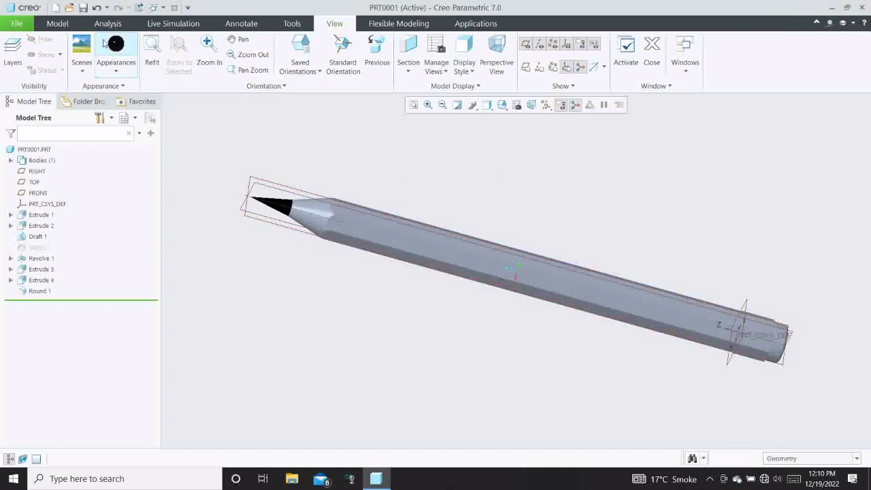
left_click(358, 223)
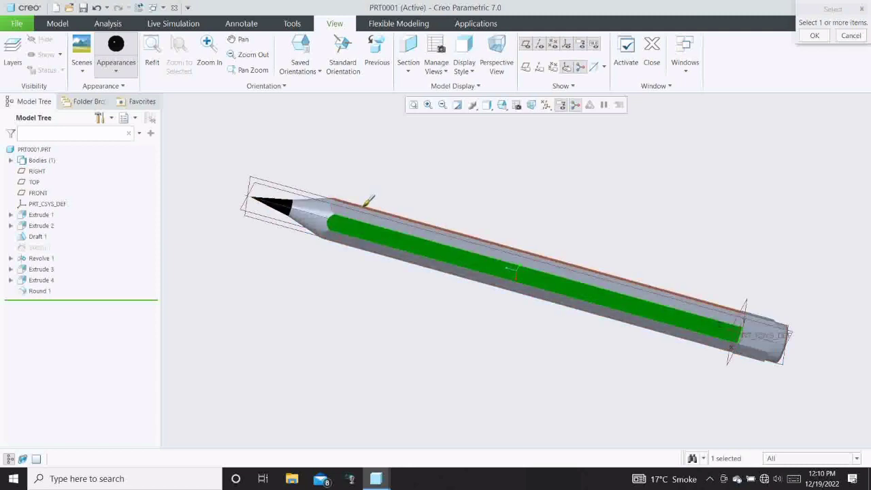
left_click(398, 206, "ctrl")
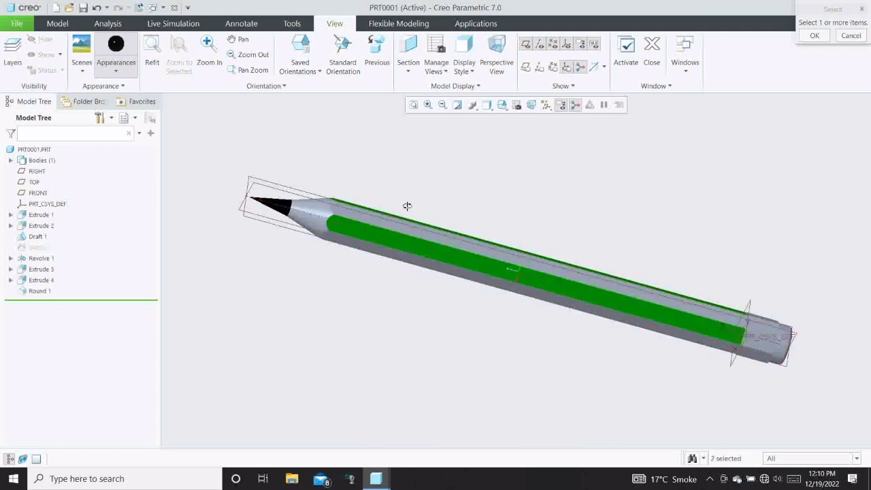
mouse_move(407, 206)
middle_mouse_down()
mouse_move(435, 249)
mouse_move(512, 254)
mouse_move(515, 279)
middle_mouse_up()
left_click(477, 266, "ctrl")
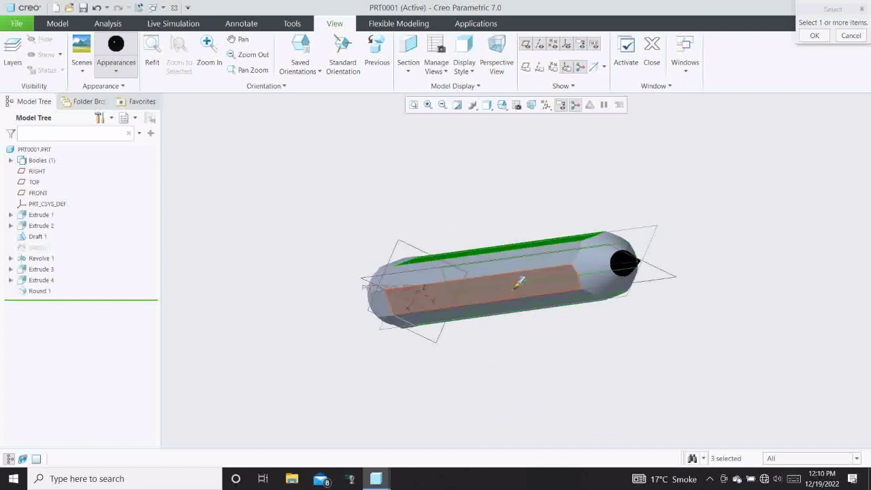
left_click(519, 281, "ctrl")
left_click(804, 36)
Create a new appearance from the black model appearance and change its color to dark red with the RGB values.
mouse_move(605, 204)
middle_mouse_down()
mouse_move(597, 191)
mouse_move(570, 184)
middle_mouse_up()
left_click(121, 72)
right_click(109, 196)
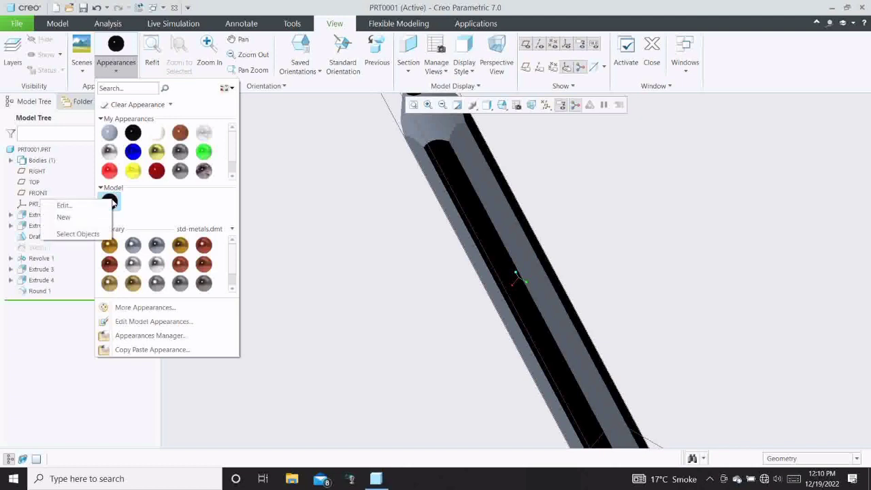
left_click(75, 217)
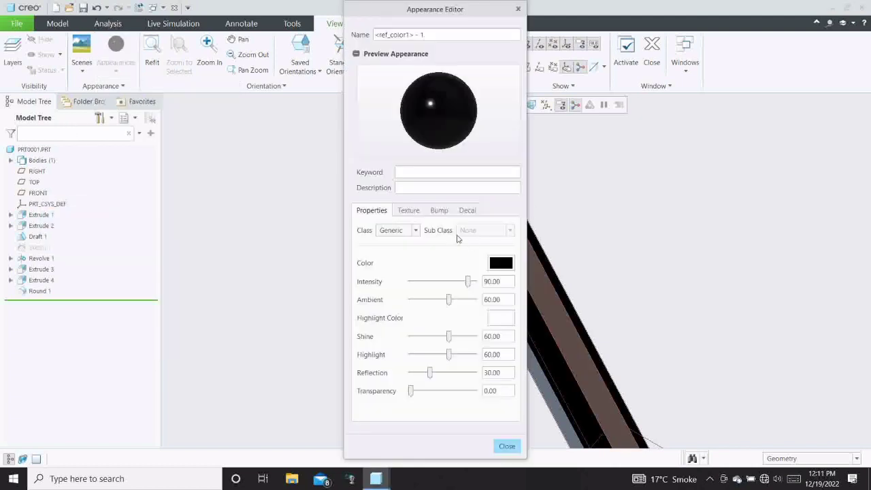
left_click(501, 264)
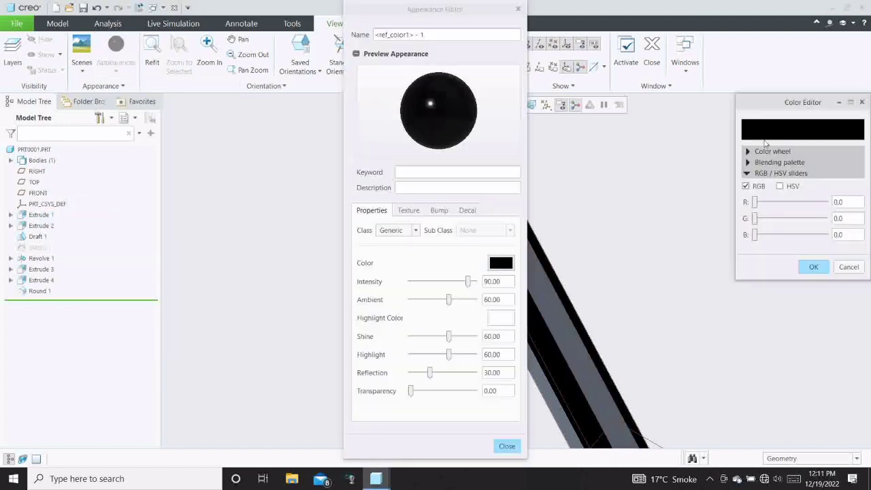
left_click(765, 152)
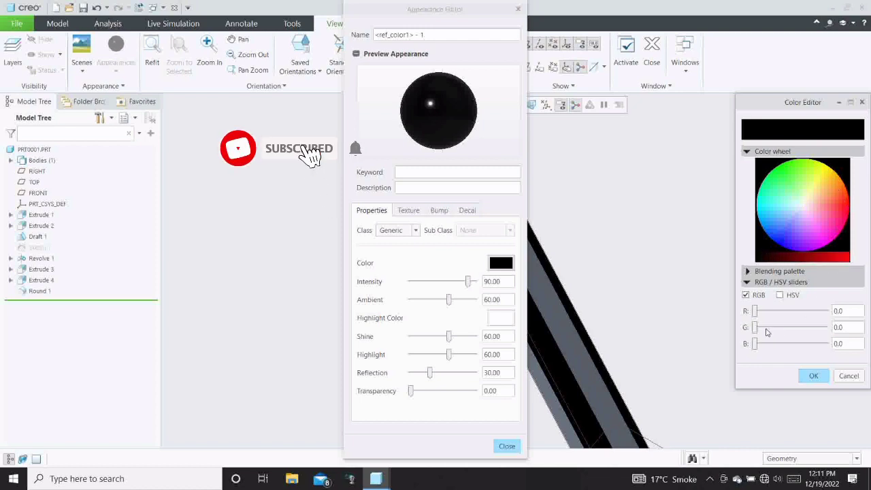
left_click_drag(755, 311, 763, 354)
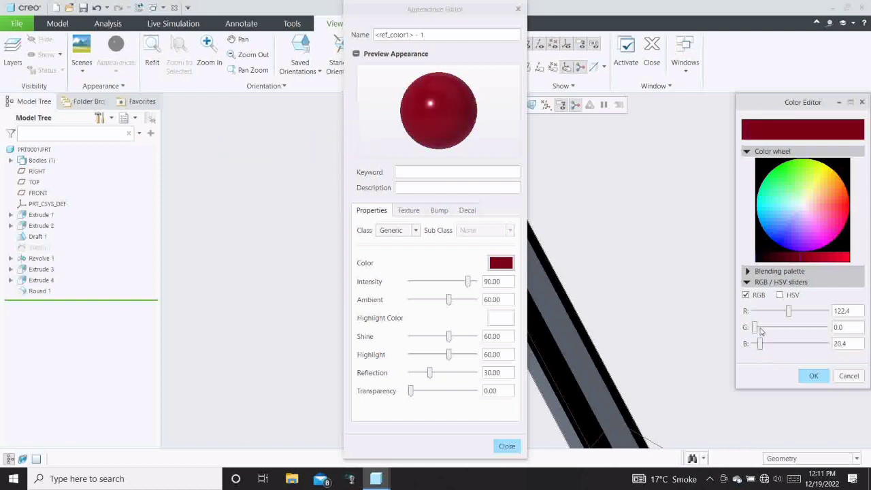
left_click(820, 376)
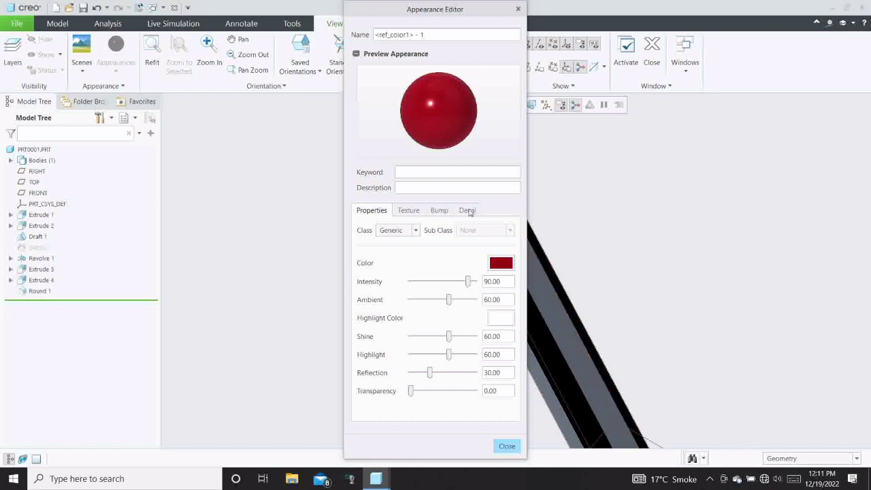
Raise the transparency of the new red appearance slightly and finish editing it.
left_click(470, 211)
left_click(465, 236)
left_click(466, 236)
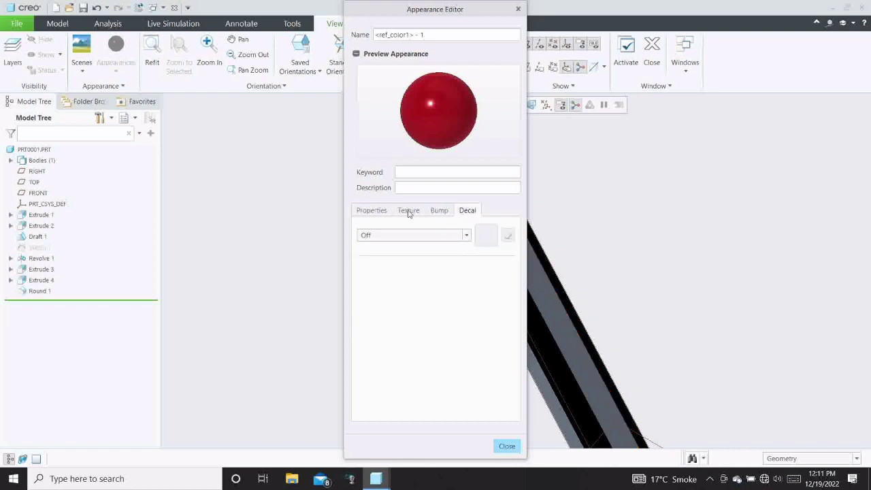
left_click(377, 212)
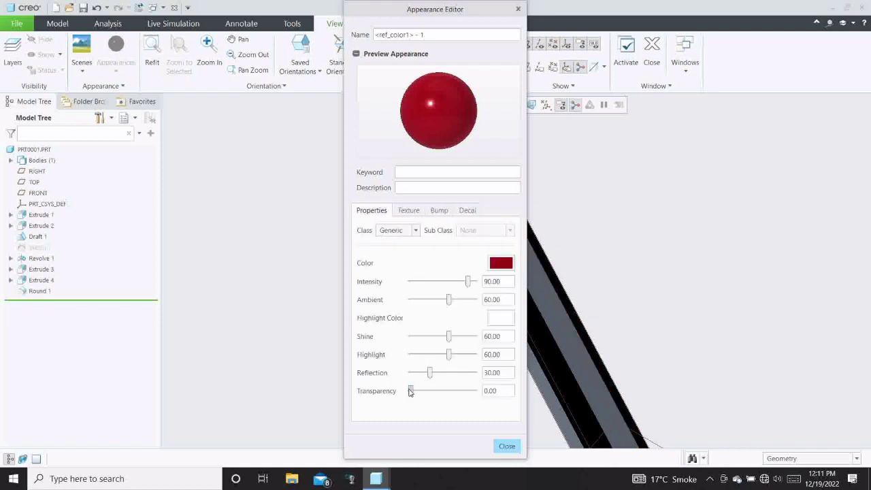
left_click_drag(410, 391, 428, 398)
left_click(495, 445)
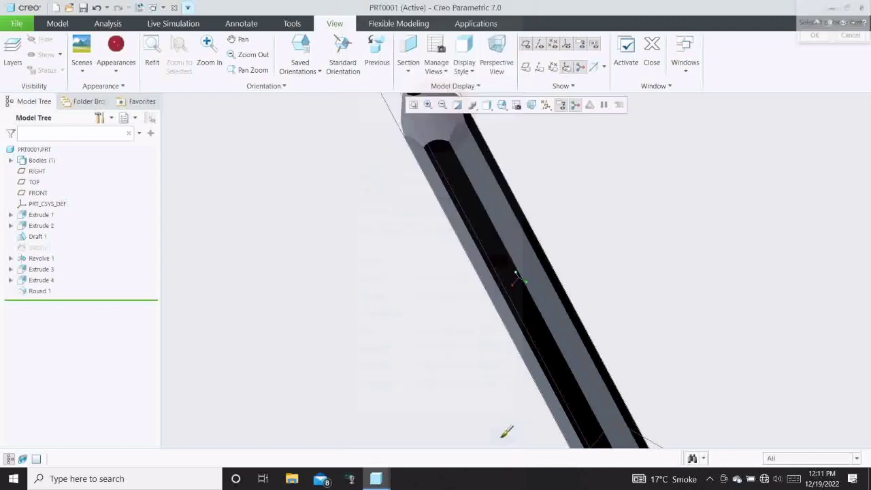
Apply the red appearance to the four remaining uncolored side faces of the pencil body.
left_click(496, 185)
mouse_move(446, 216)
middle_mouse_down()
mouse_move(478, 197)
mouse_move(443, 211)
mouse_move(480, 293)
middle_mouse_up()
left_click(475, 298)
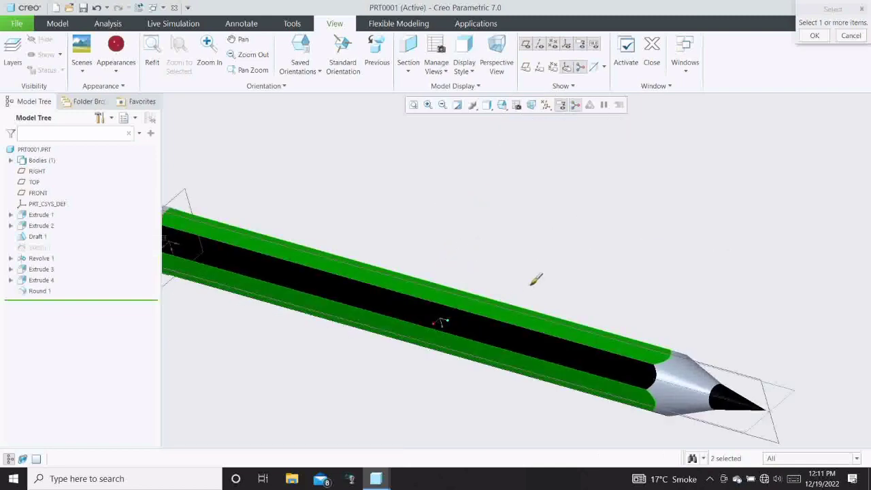
mouse_move(531, 284)
middle_mouse_down()
mouse_move(529, 250)
mouse_move(503, 203)
middle_mouse_up()
left_click(519, 219)
left_click(492, 201)
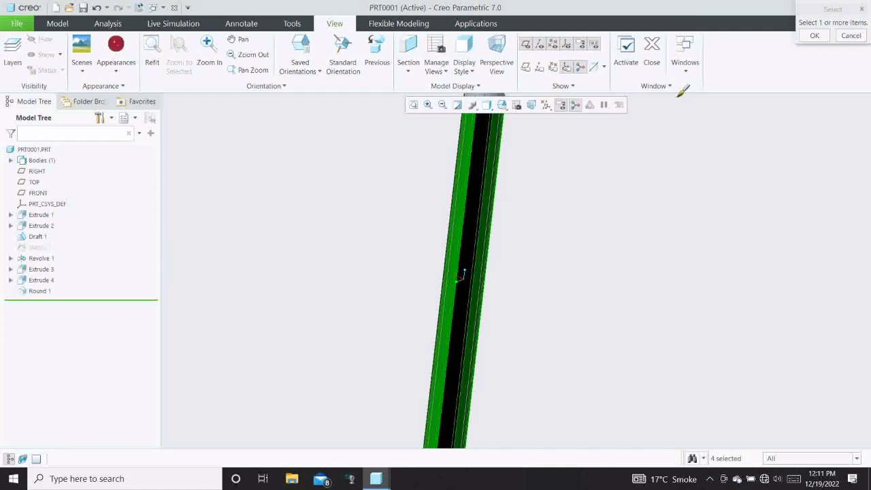
left_click(814, 36)
Create another new appearance from the red model appearance and change its class to Wood.
scroll(527, 224, "down", 3)
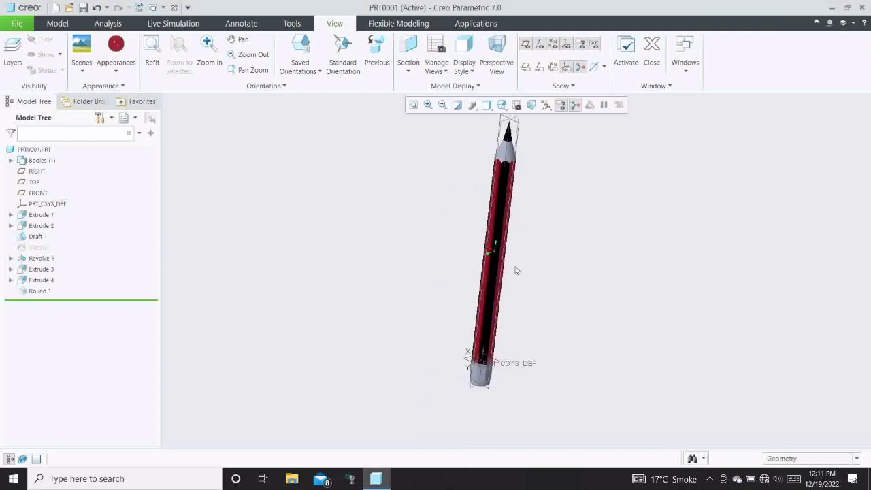
left_click(118, 72)
right_click(132, 203)
left_click(88, 221)
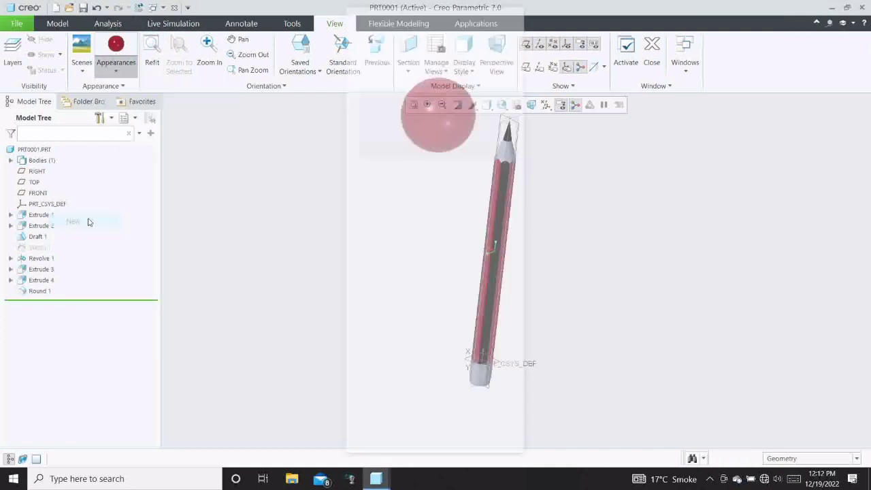
left_click(398, 230)
left_click(391, 281)
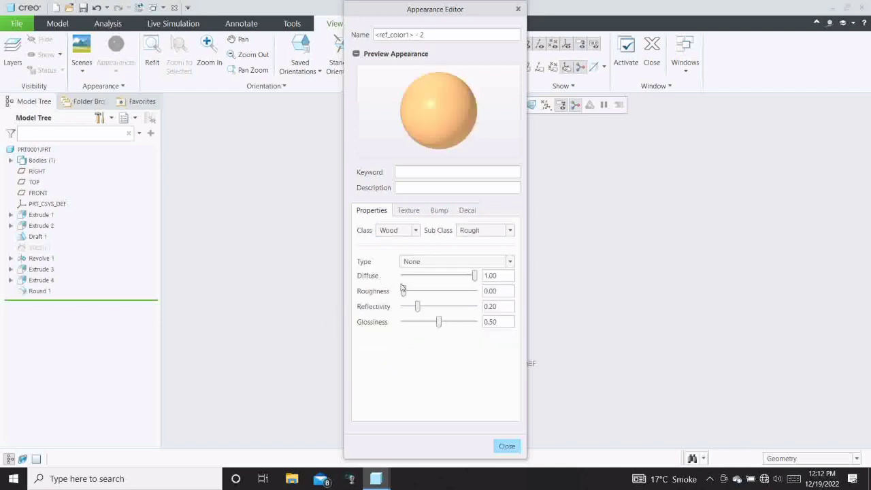
Set the wood appearance's diffuse to 0.62, glossiness to 0.00 and roughness to 0.47.
left_click_drag(470, 277, 448, 290)
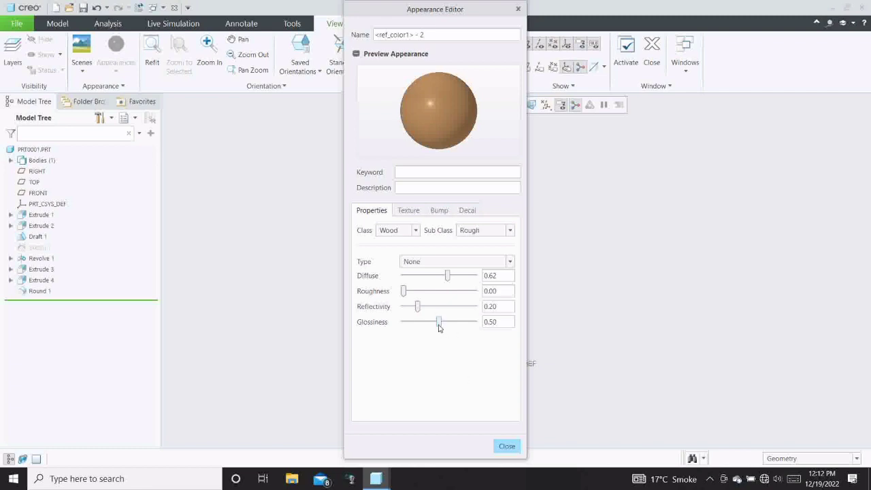
left_click_drag(439, 327, 398, 324)
left_click_drag(404, 292, 439, 303)
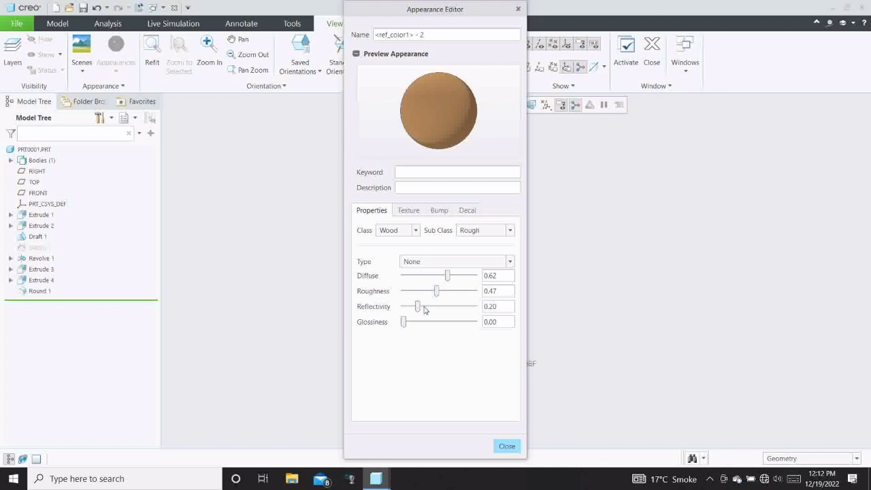
Add a Rough bump with a height of 22.00 to the wood appearance and finish editing it.
left_click(439, 210)
left_click(466, 236)
left_click(381, 269)
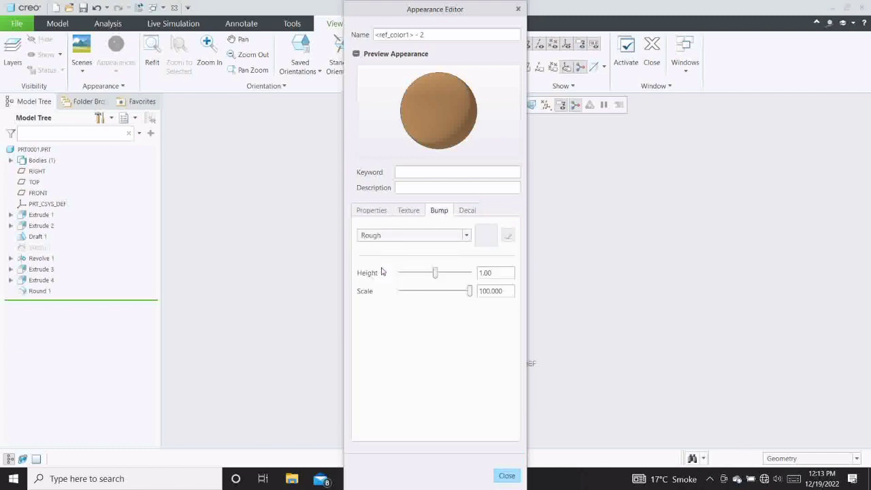
mouse_move(435, 272)
left_mouse_down()
mouse_move(420, 275)
mouse_move(428, 280)
left_mouse_up()
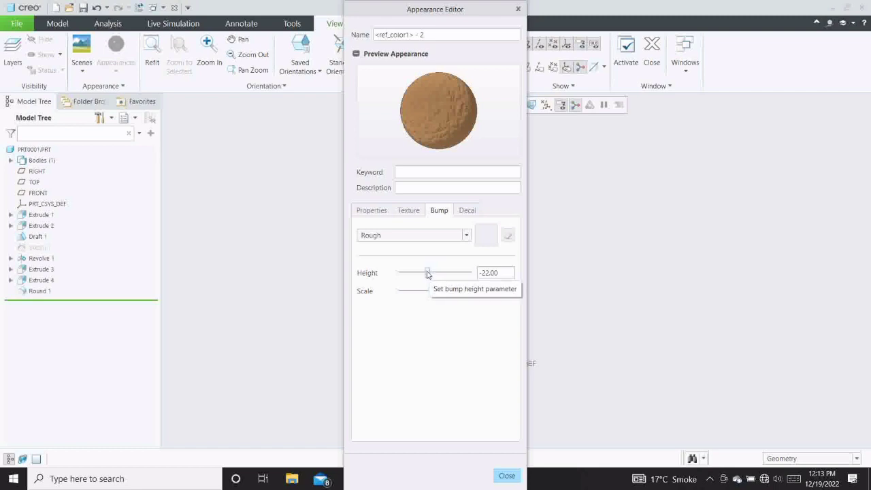
left_click_drag(426, 275, 445, 283)
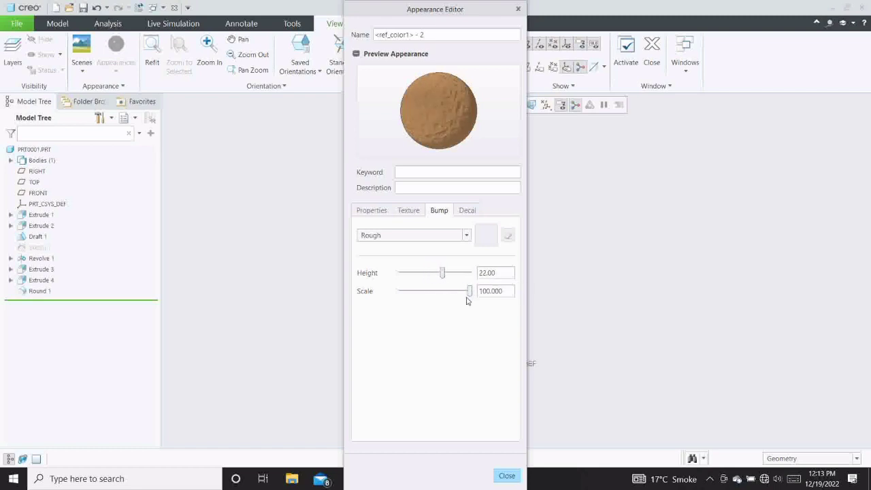
left_click(507, 476)
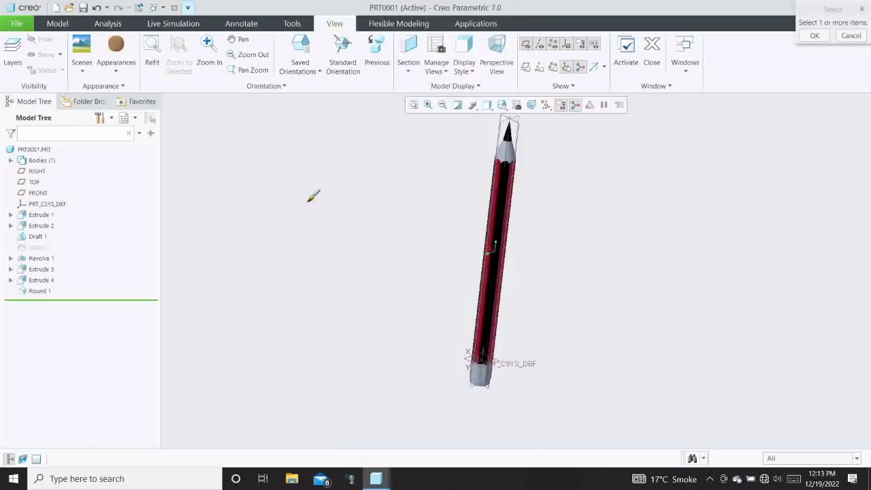
Apply the wood appearance to both tapered surfaces between the black tip and the pencil body.
scroll(509, 134, "up", 4)
left_click(496, 140)
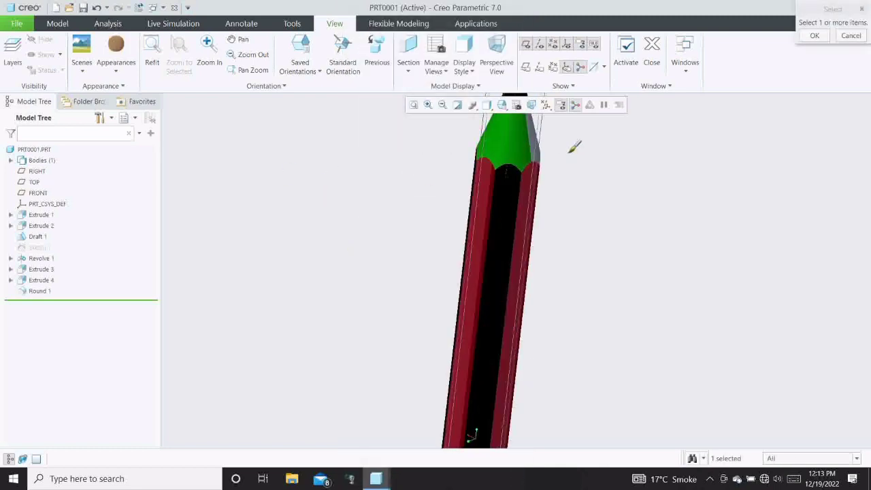
scroll(550, 159, "down", 4)
middle_click_drag(550, 160, 466, 214)
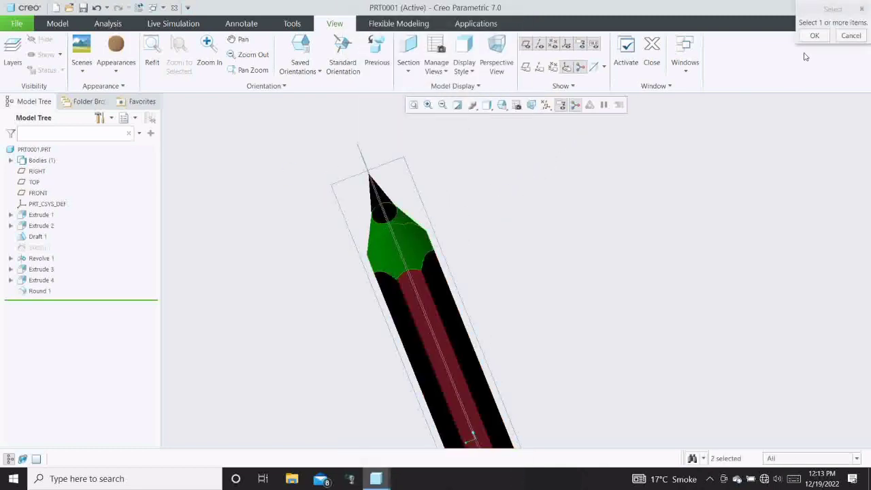
left_click(815, 36)
middle_click_drag(589, 218, 618, 182)
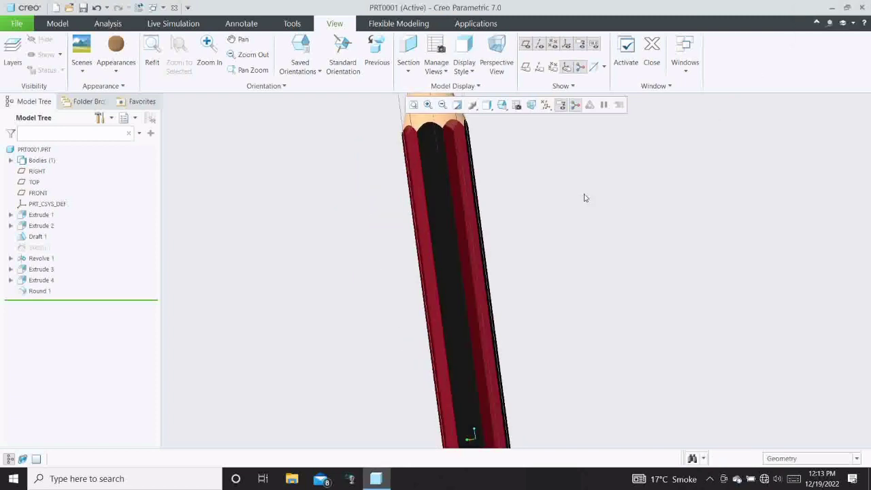
scroll(416, 264, "down", 4)
left_click(414, 105)
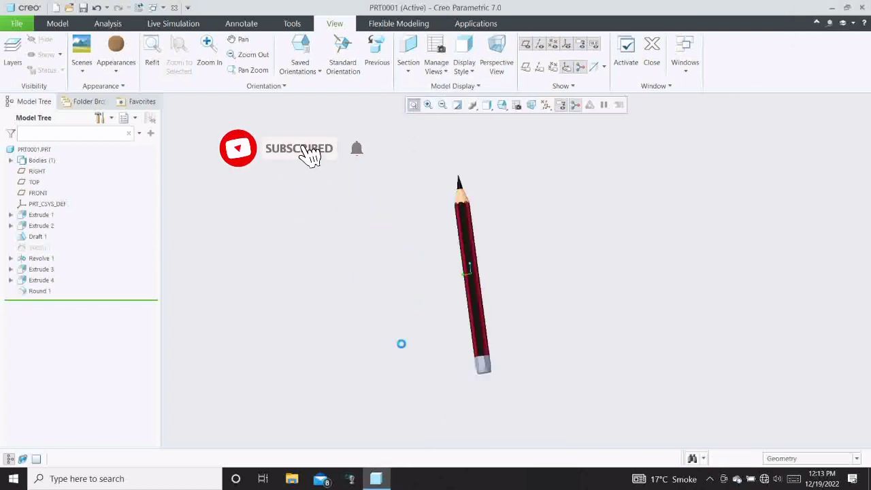
scroll(405, 340, "up", 4)
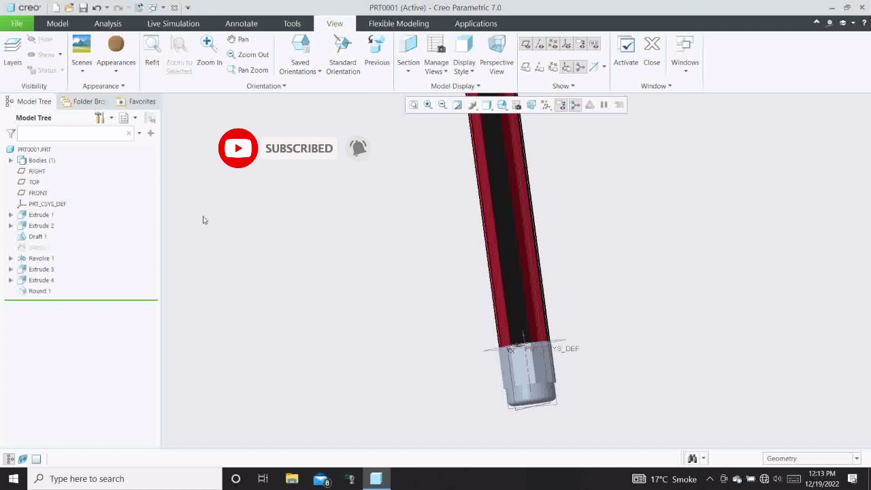
left_click(115, 73)
double_click(156, 203)
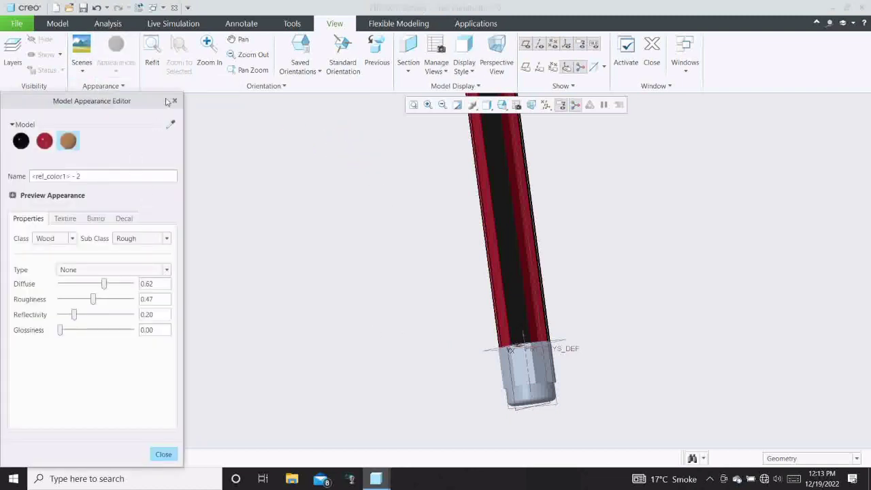
left_click(174, 101)
Create a new appearance from the wood model appearance and change its class to Metal.
left_click(115, 54)
right_click(163, 209)
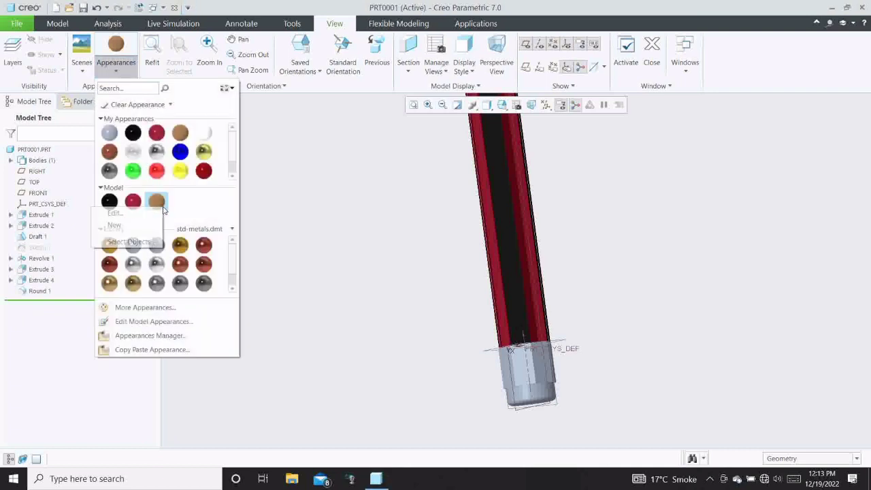
left_click(164, 213)
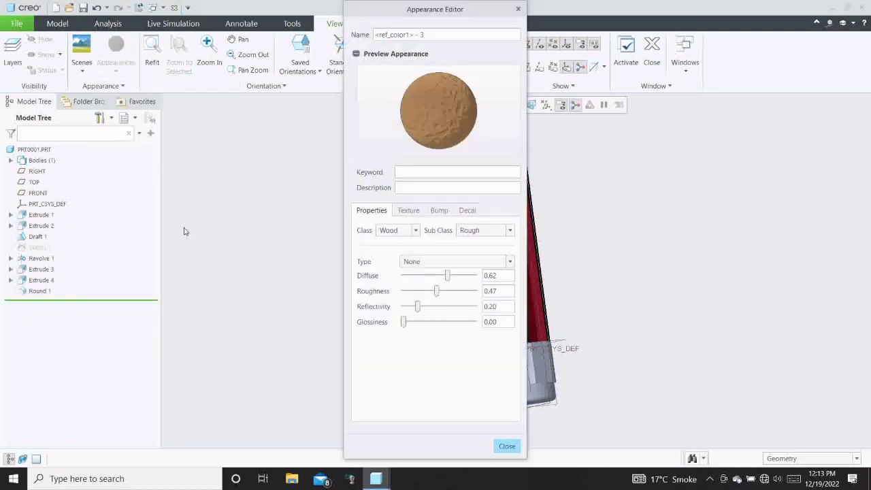
left_click(418, 232)
left_click(392, 254)
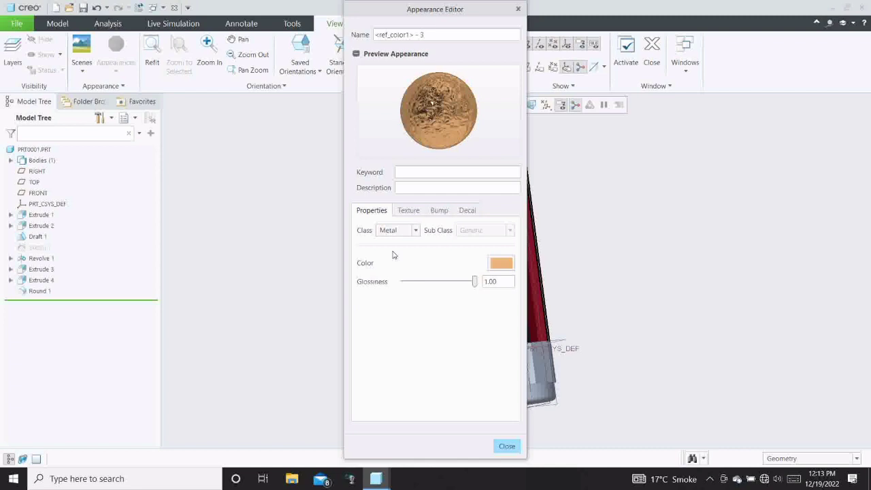
Set the new metal appearance's color to RGB 160, 160, 210.
left_click(497, 266)
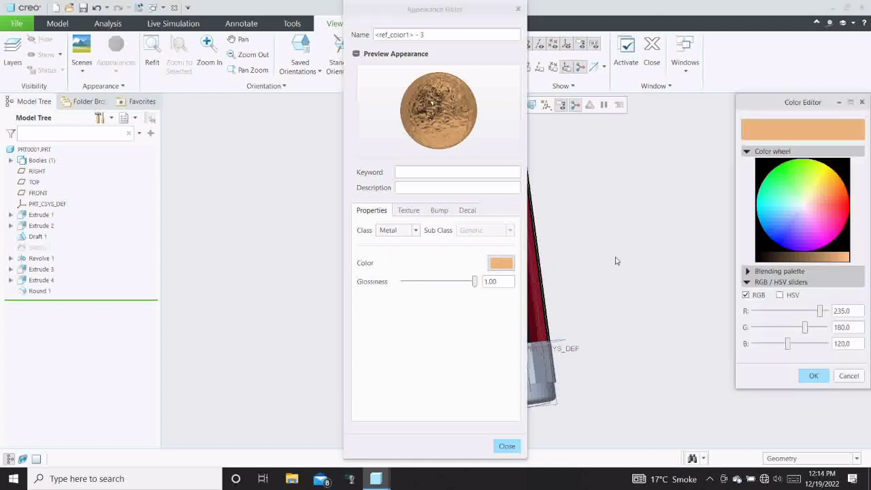
double_click(850, 310)
type("160")
key("Tab")
type("1")
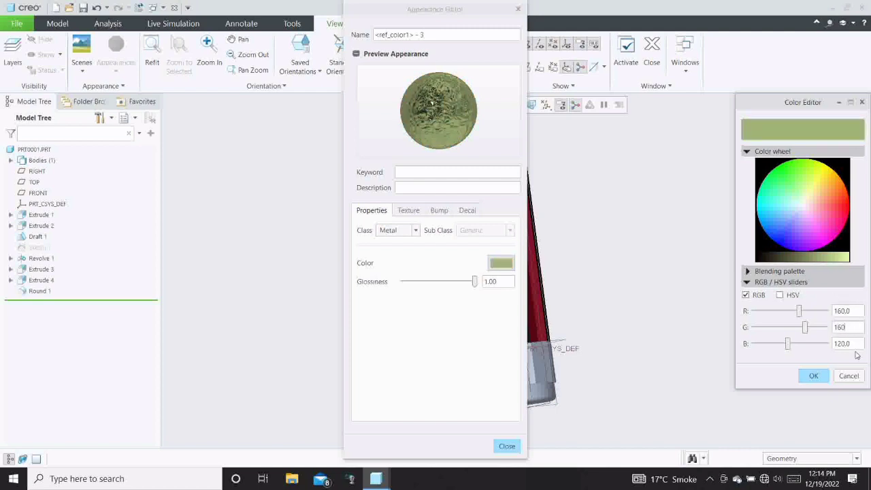
key("Tab")
type("21")
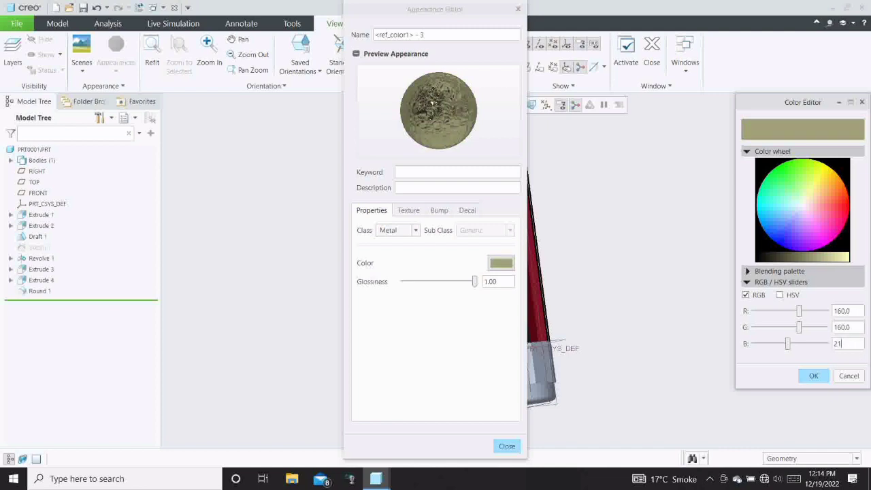
type("0")
key("Tab")
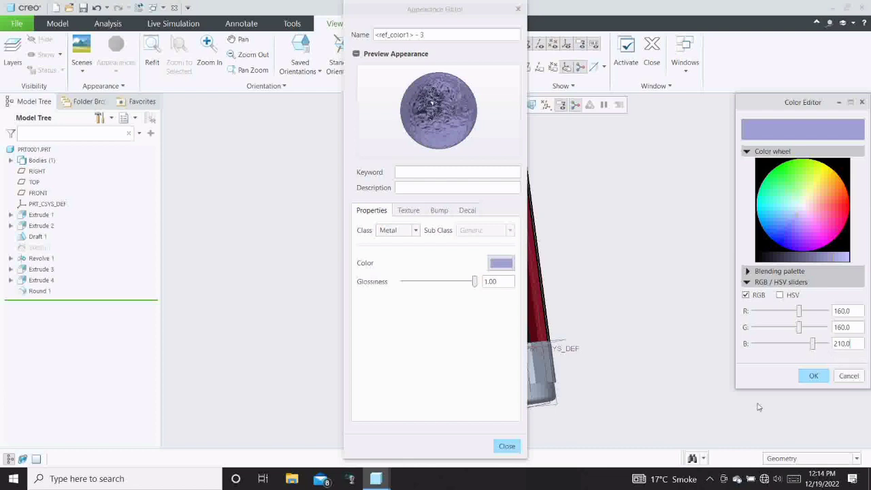
Turn off the metal appearance's bump, reduce its glossiness to 0.66 and finish editing it.
left_click(435, 213)
left_click(437, 235)
left_click(401, 249)
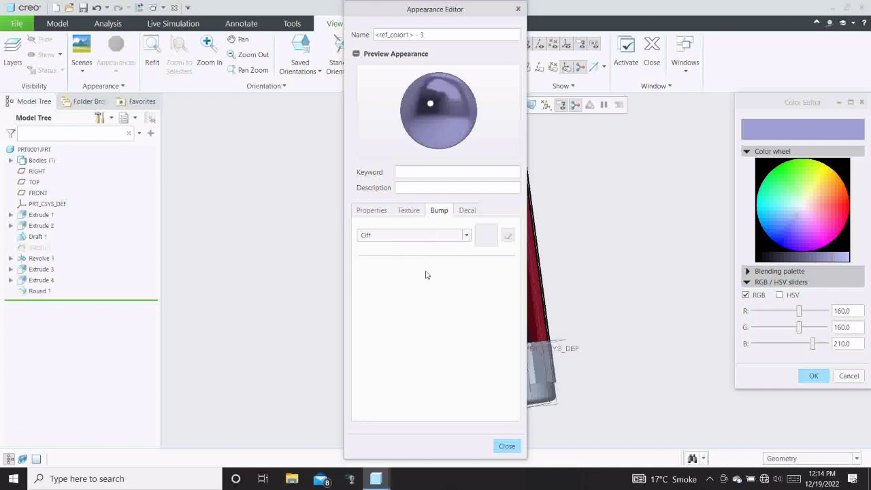
left_click(375, 211)
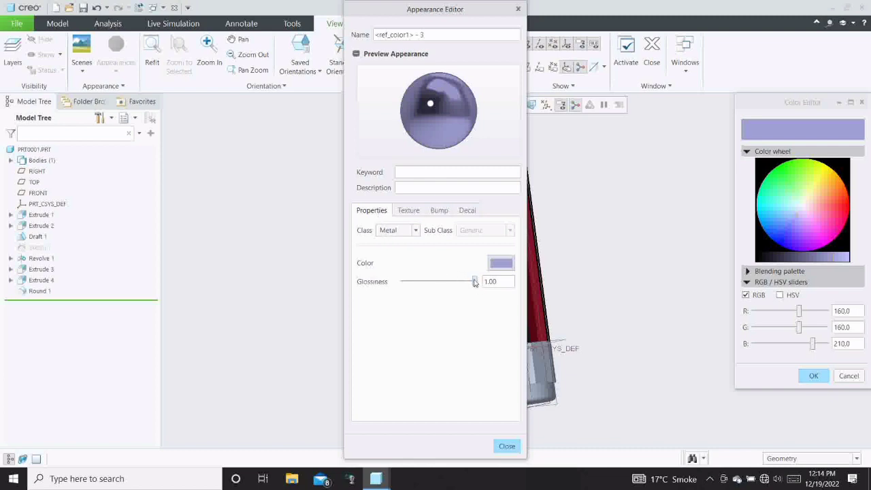
left_click_drag(475, 281, 452, 294)
left_click(819, 383)
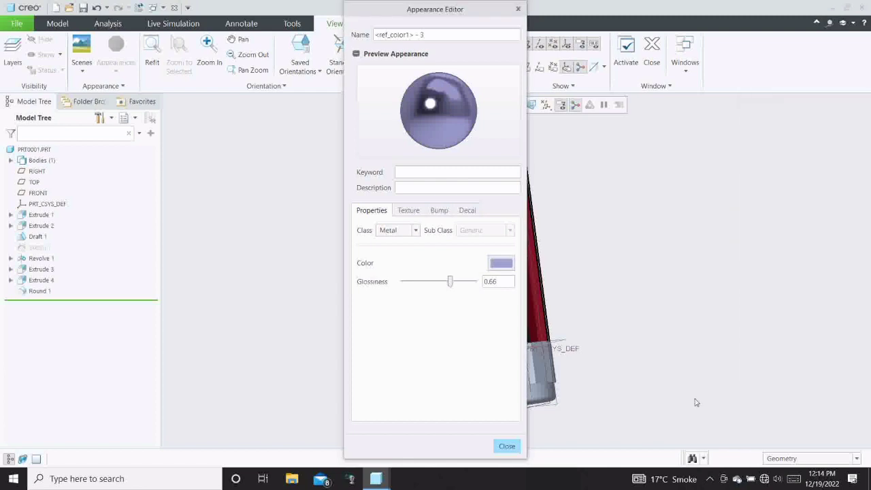
left_click(505, 446)
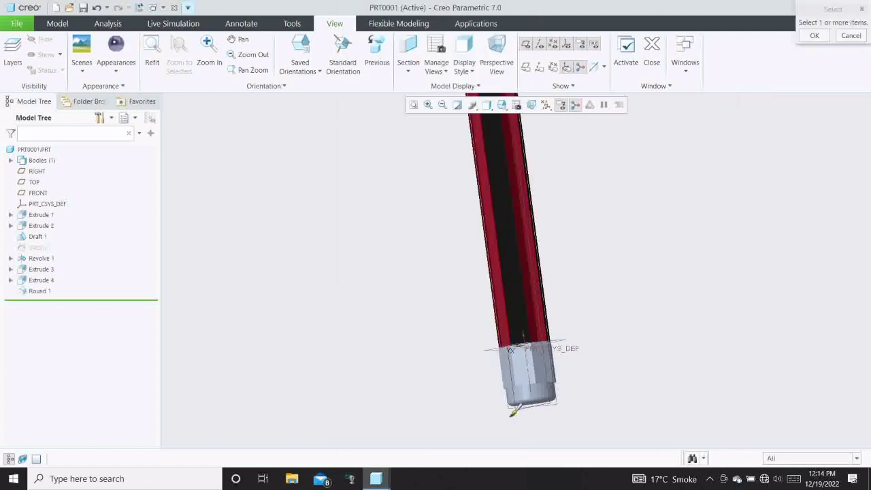
Select all eight flat outer faces of the ring as targets for the metal appearance.
left_click(540, 370)
left_click(525, 376, "ctrl")
left_click(511, 375, "ctrl")
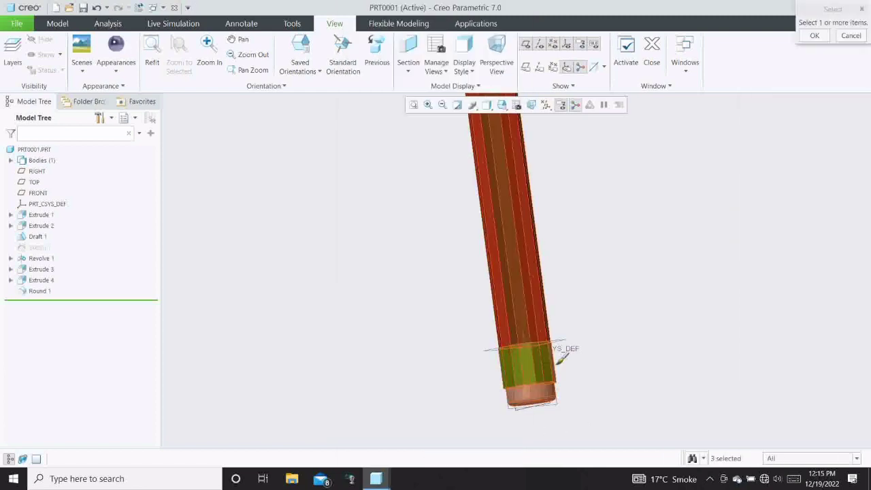
mouse_move(560, 360)
middle_mouse_down()
mouse_move(583, 360)
mouse_move(484, 319)
mouse_move(532, 398)
middle_mouse_up()
left_click(464, 202, "ctrl")
left_click(451, 188, "ctrl")
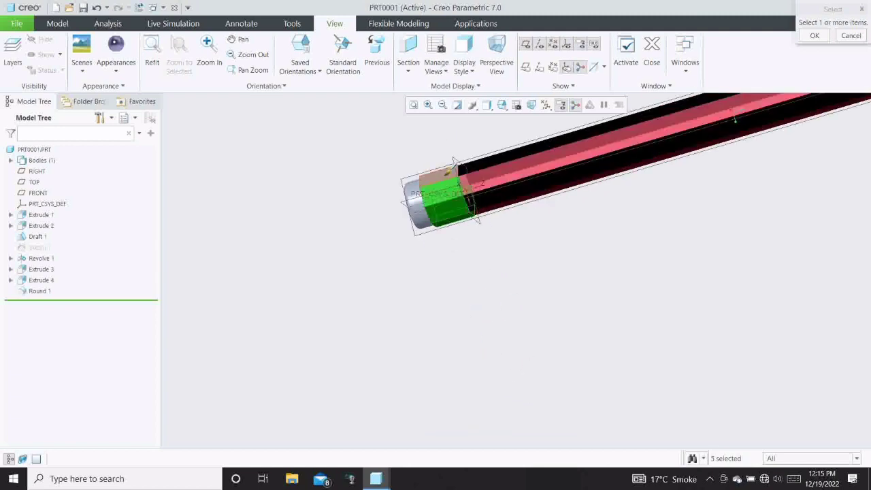
left_click(446, 173, "ctrl")
middle_click_drag(448, 145, 460, 219)
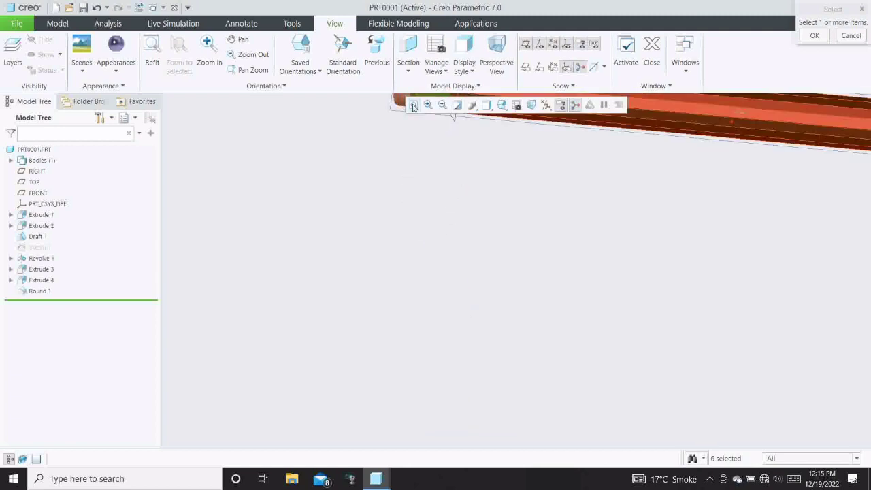
left_click(414, 108)
scroll(389, 238, "up", 5)
left_click(385, 262, "ctrl")
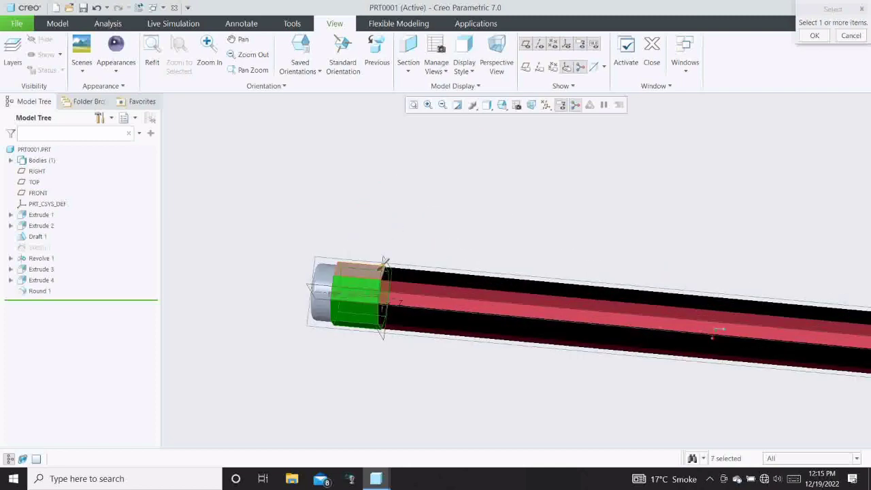
left_click(404, 257, "ctrl")
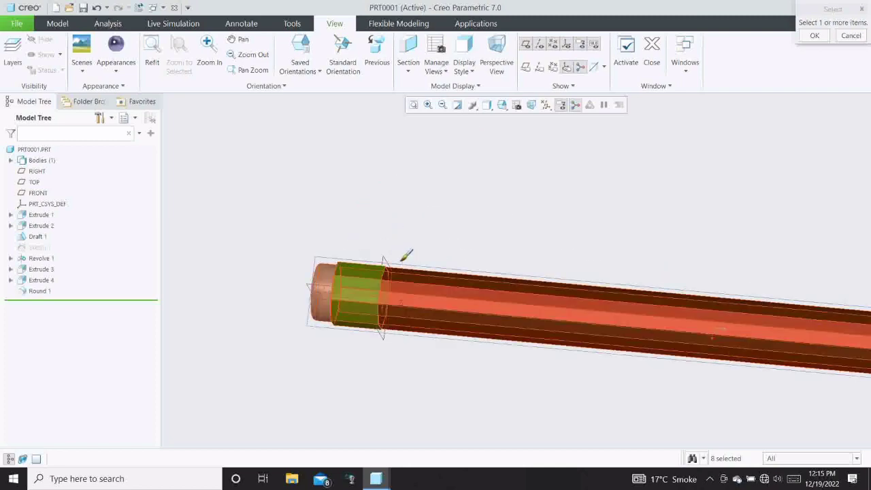
Add the ring's thin front and back end faces to the selection and apply the metal appearance.
scroll(406, 256, "up", 8)
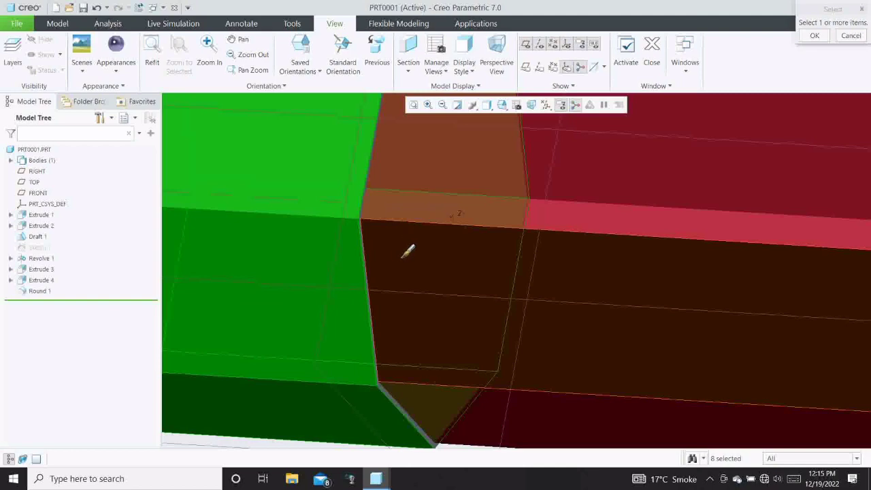
middle_click_drag(402, 257, 604, 332)
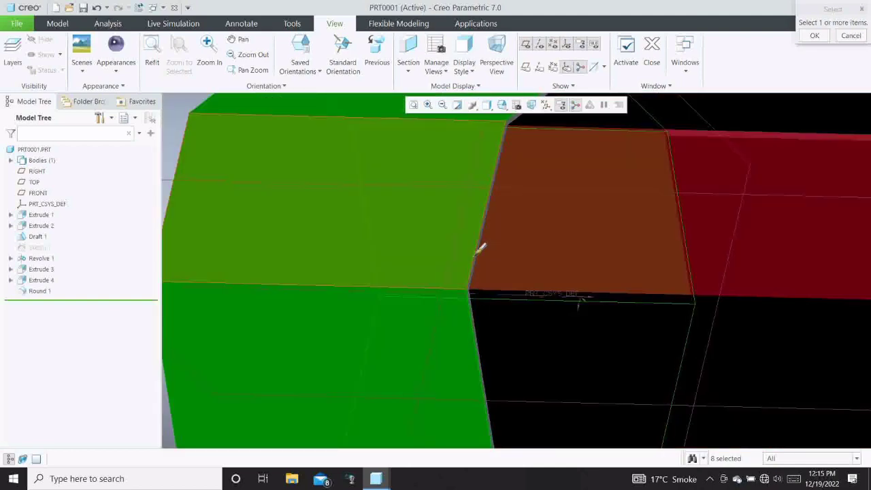
scroll(478, 252, "up", 5)
left_click(480, 279)
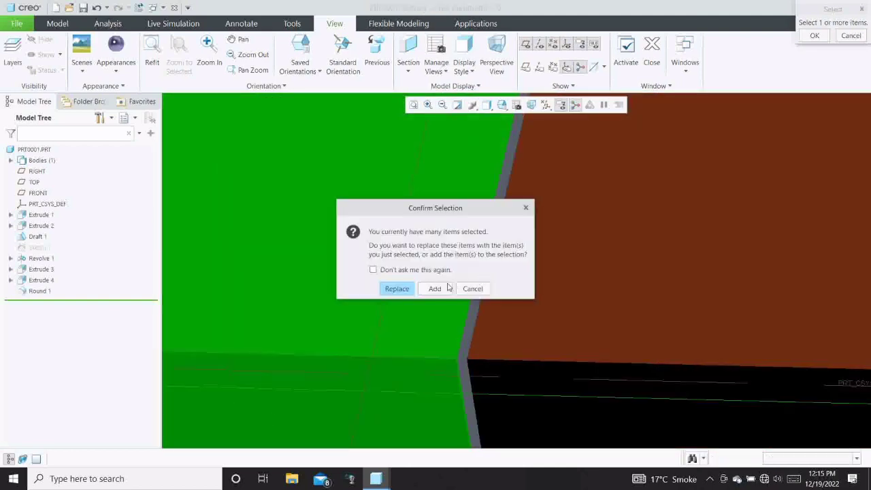
left_click(470, 289)
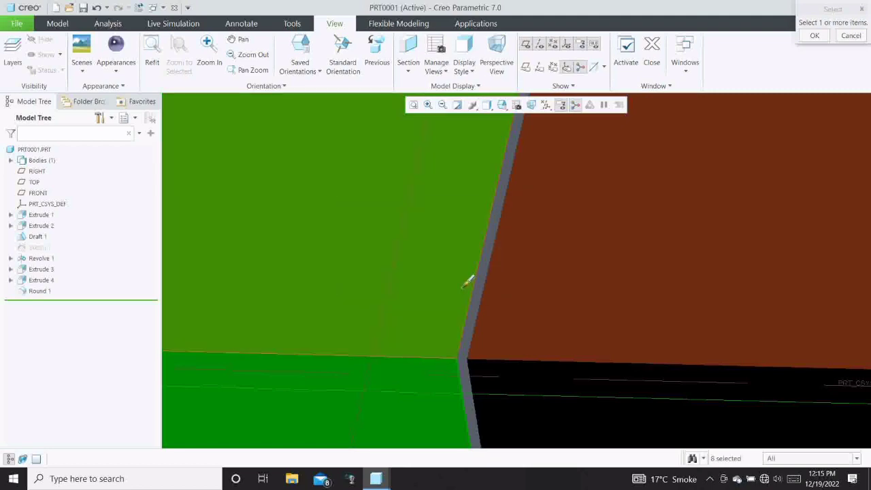
left_click(478, 298, "ctrl")
scroll(447, 296, "down", 6)
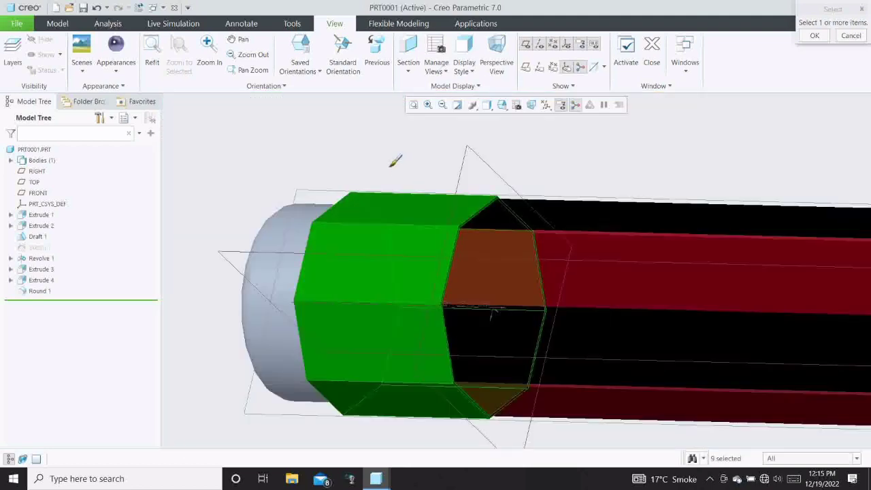
middle_click_drag(390, 166, 469, 204)
left_click(638, 320, "ctrl")
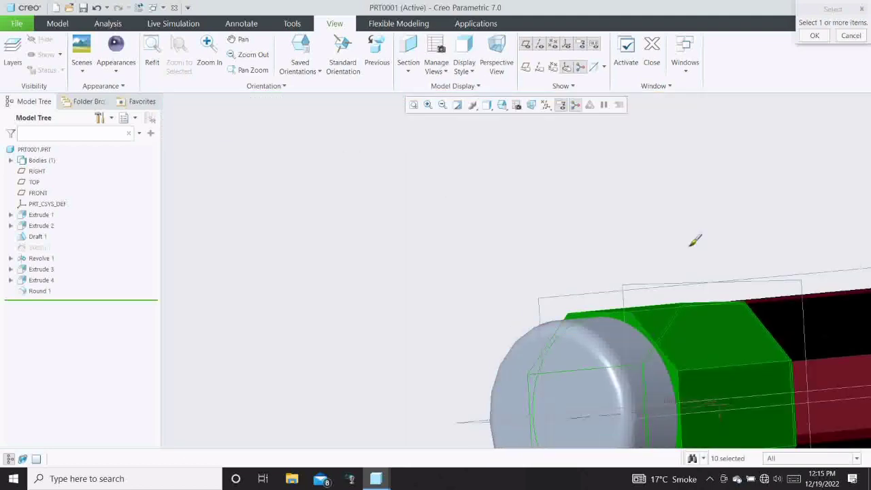
left_click(816, 37)
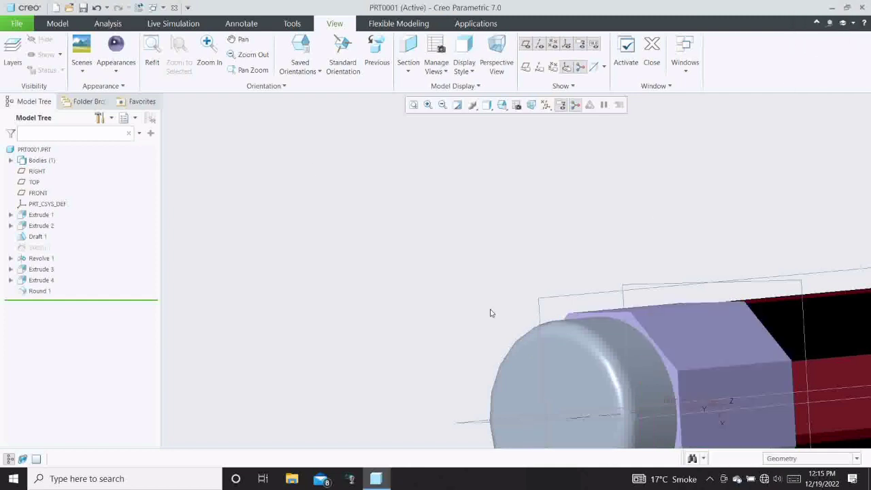
Create a new appearance from the metal model appearance and change its class to Rubber.
left_click(115, 51)
right_click(171, 206)
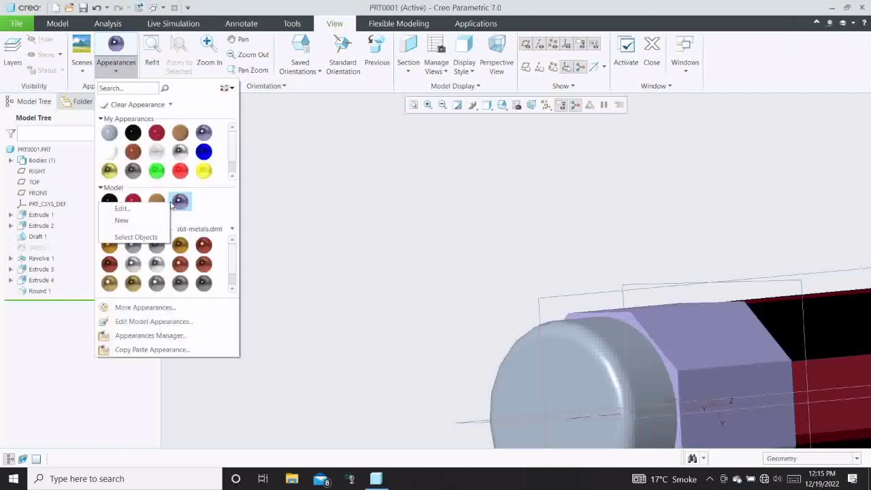
left_click(122, 220)
left_click(406, 233)
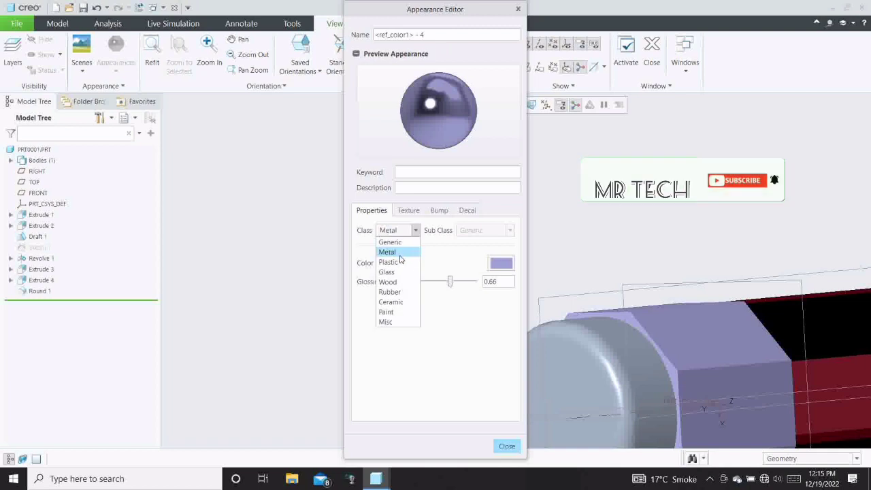
left_click(411, 290)
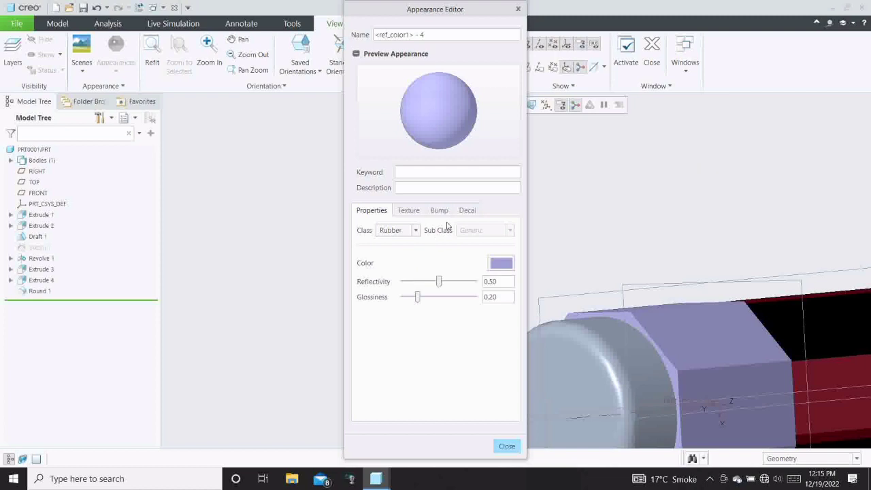
Color the rubber appearance yellow with RGB 206.5, 210.0, 0.0, set reflectivity to 0.00 and glossiness to 1.00, and finish editing.
left_click(500, 264)
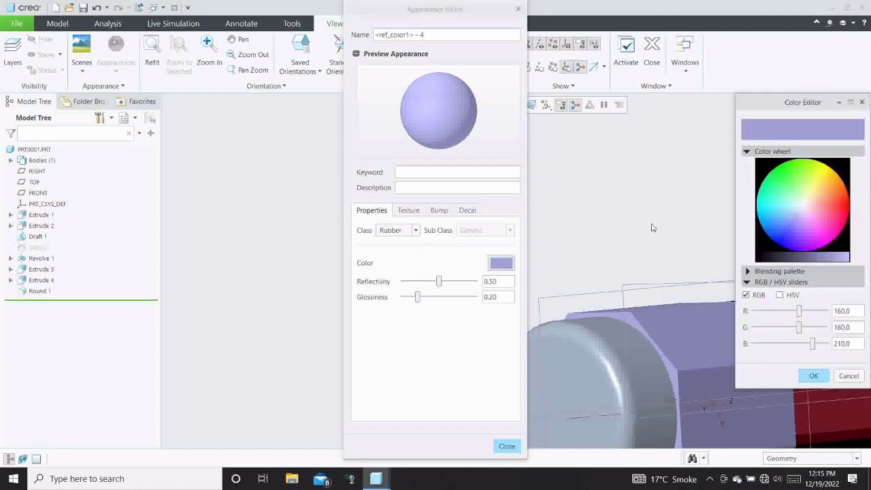
left_click_drag(838, 214, 825, 165)
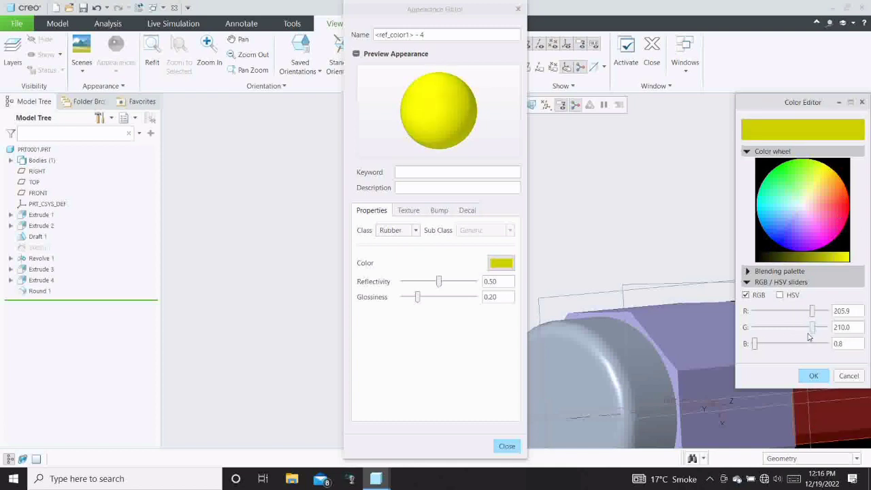
mouse_move(755, 345)
left_mouse_down()
mouse_move(805, 341)
mouse_move(739, 340)
left_mouse_up()
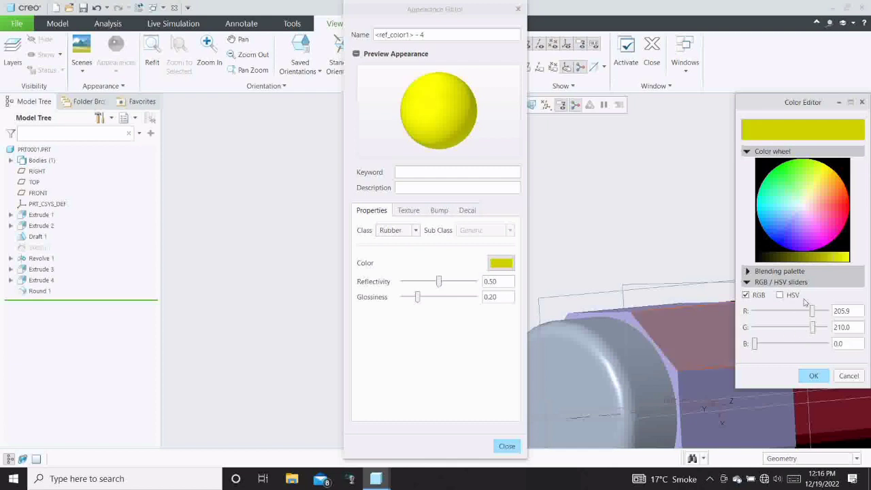
mouse_move(812, 311)
left_mouse_down()
mouse_move(783, 310)
mouse_move(812, 310)
left_mouse_up()
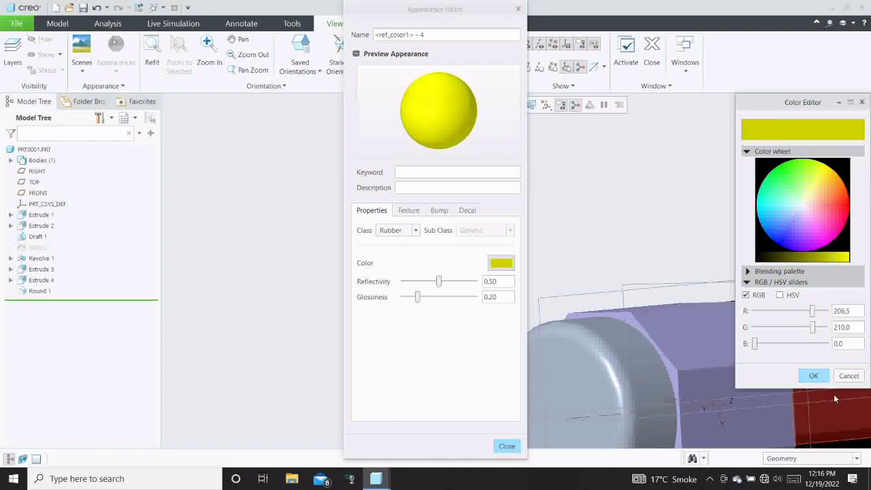
left_click(813, 375)
left_click_drag(417, 297, 396, 285)
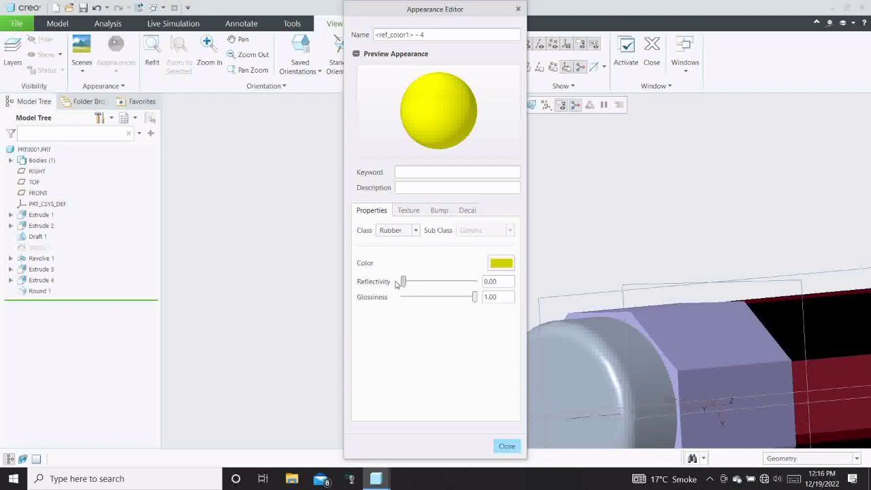
left_click(506, 446)
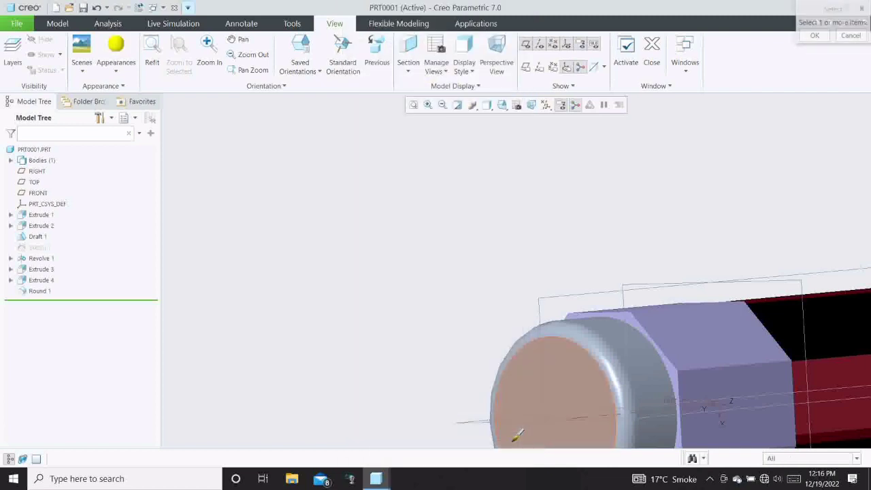
Apply the yellow rubber appearance to the eraser's end face, rounded edge and cylindrical side surfaces.
left_click(568, 395)
left_click(603, 358)
left_click(613, 341)
left_click(626, 433, "ctrl")
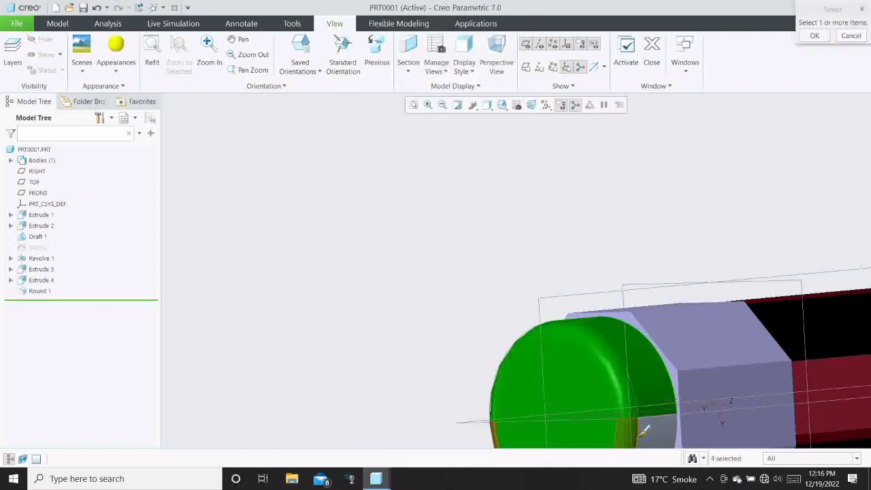
left_click(654, 424, "ctrl")
left_click(812, 36)
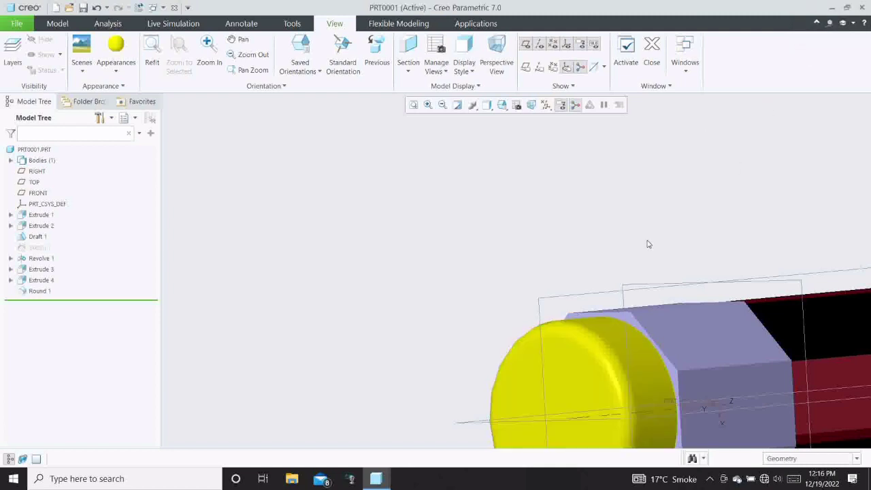
Turn off the display of all datum axes, points, coordinate systems and planes.
middle_click_drag(646, 223, 641, 228)
scroll(641, 227, "up", 3)
left_click(413, 105)
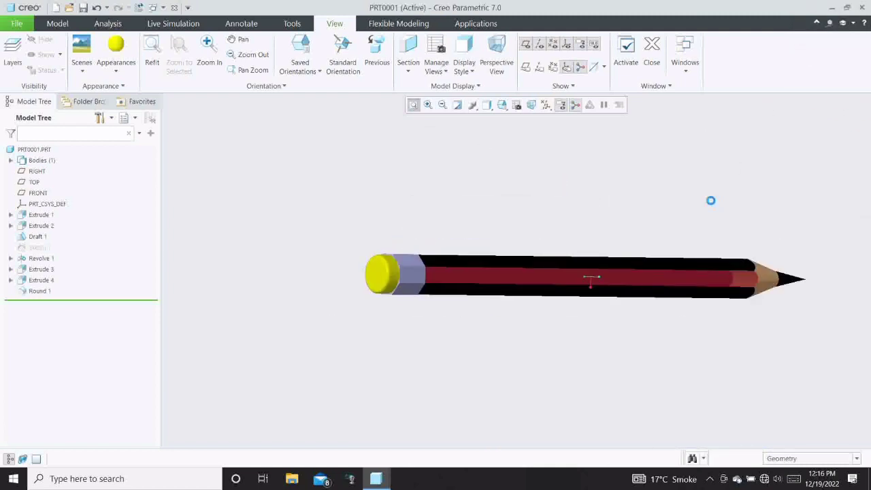
mouse_move(710, 198)
middle_mouse_down()
mouse_move(667, 97)
mouse_move(541, 113)
middle_mouse_up()
left_click(546, 106)
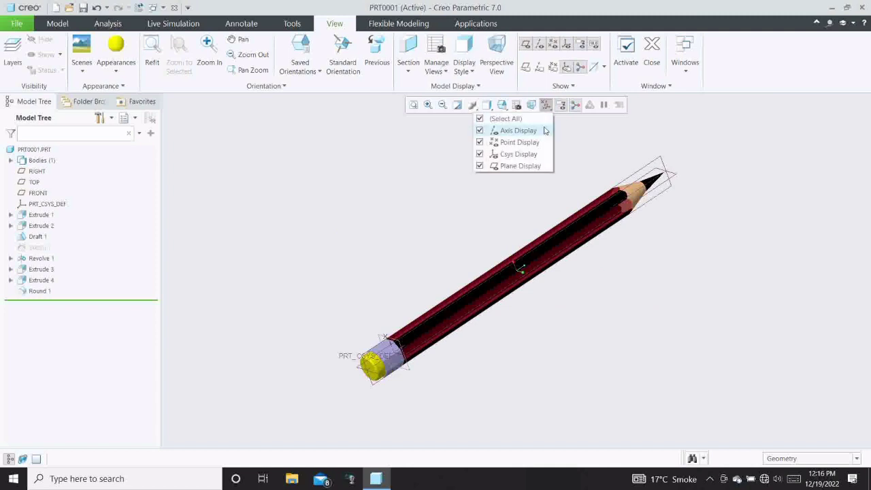
left_click(542, 120)
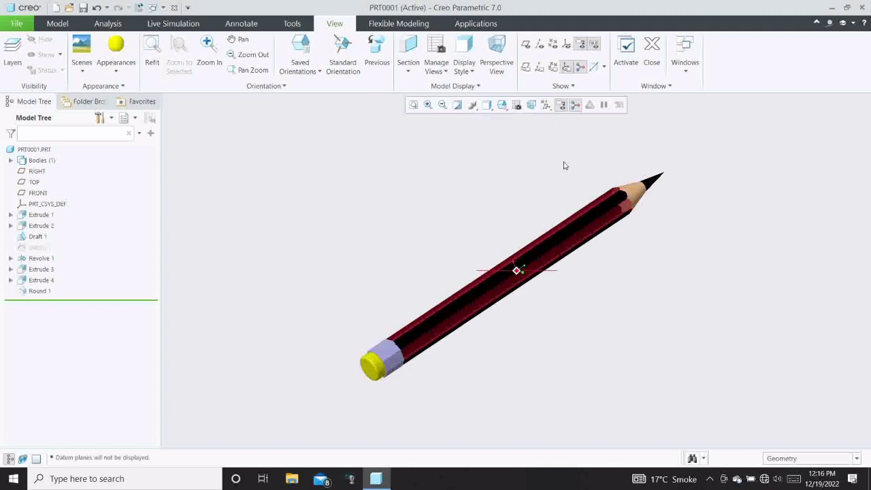
mouse_move(541, 139)
middle_mouse_down()
mouse_move(584, 292)
mouse_move(514, 166)
middle_mouse_up()
middle_click_drag(464, 105, 511, 143)
left_click(414, 106)
mouse_move(613, 177)
middle_mouse_down()
mouse_move(604, 161)
mouse_move(633, 185)
middle_mouse_up()
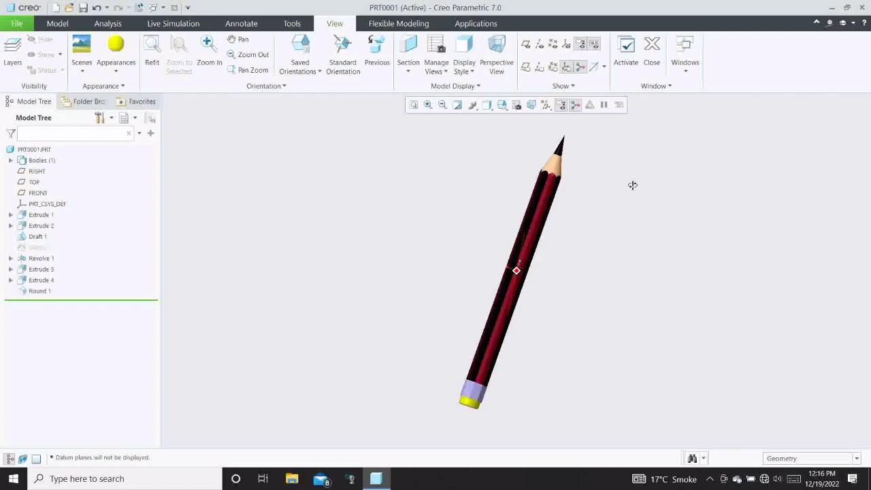